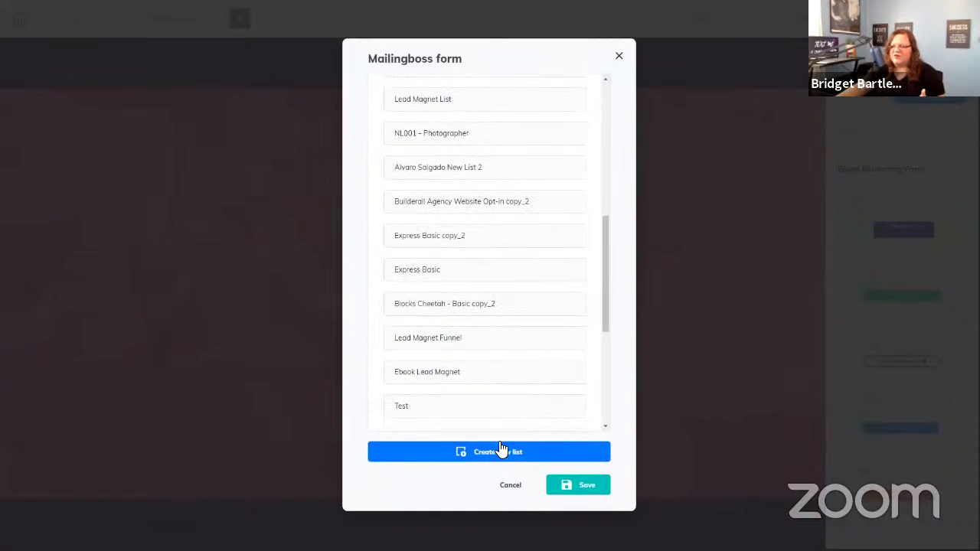
- Scroll up the Mailingboss form dialog's email lists to reach the Sample list
scroll(520, 424, "up", 5)
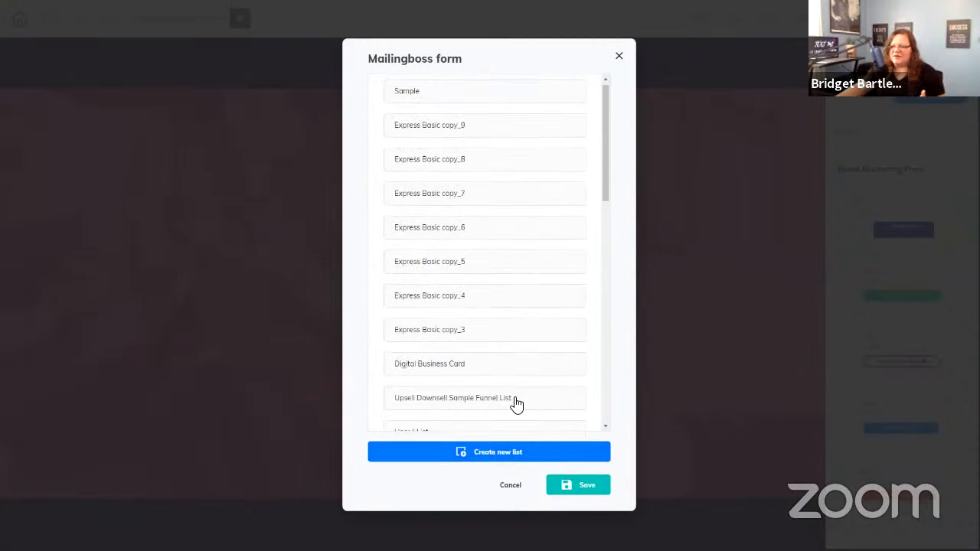
- Select the Sample list in the Mailingboss form dialog and save the connection
left_click(403, 98)
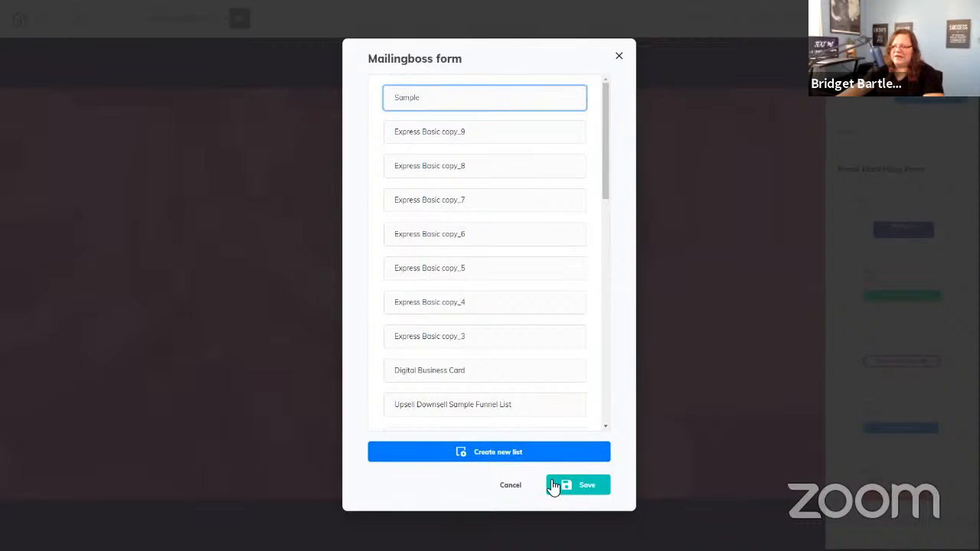
left_click(575, 494)
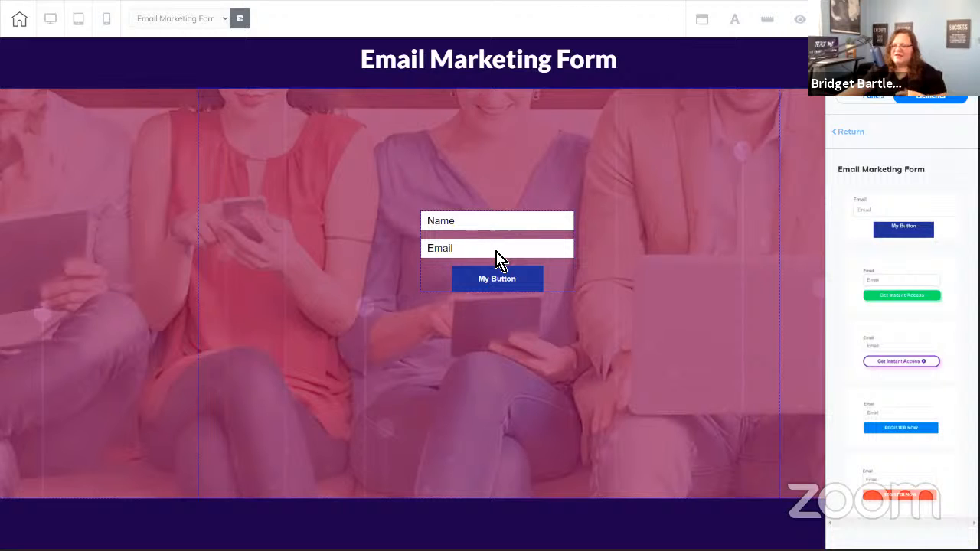
- Nudge the form block slightly left and down, then bring up its List URL settings
mouse_move(496, 258)
left_mouse_down()
mouse_move(468, 232)
mouse_move(485, 269)
left_mouse_up()
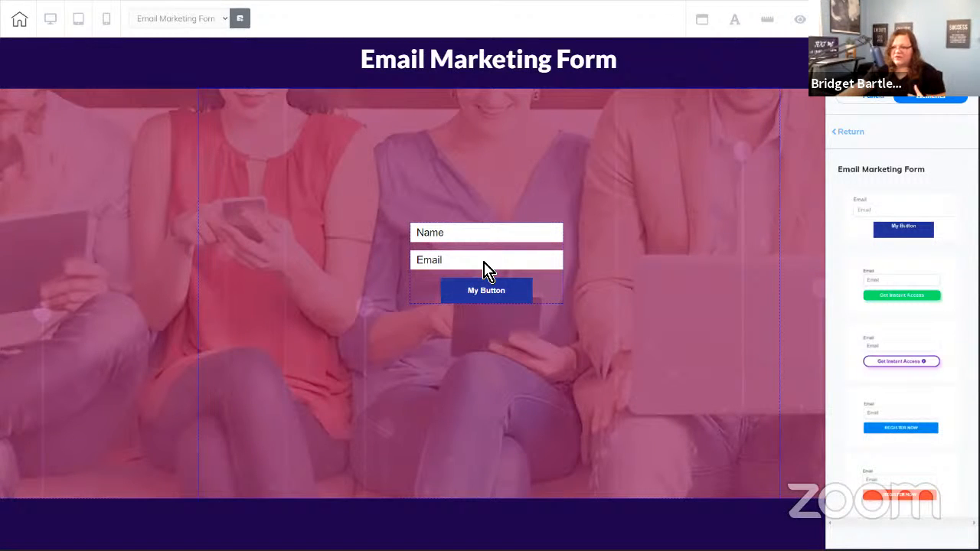
left_click(485, 268)
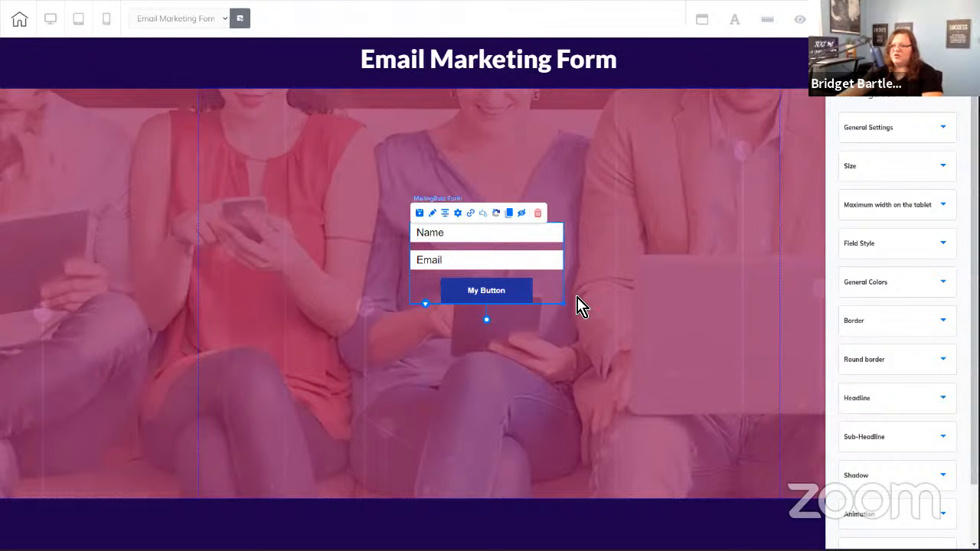
left_click(472, 220)
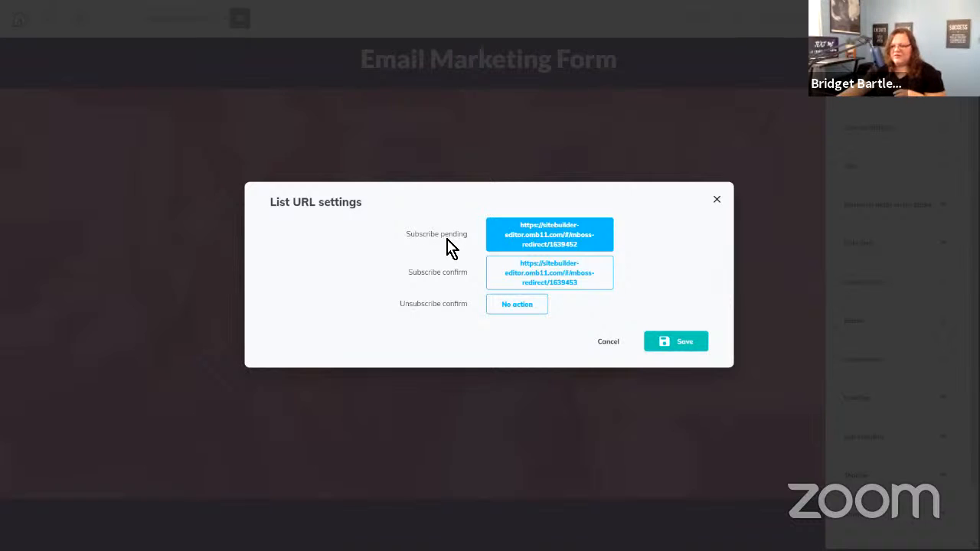
left_click(546, 233)
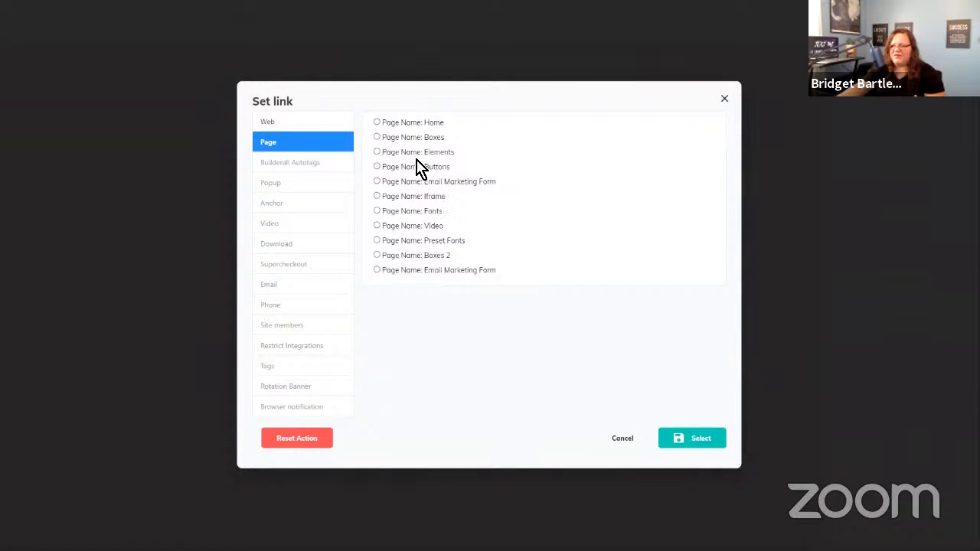
left_click(330, 124)
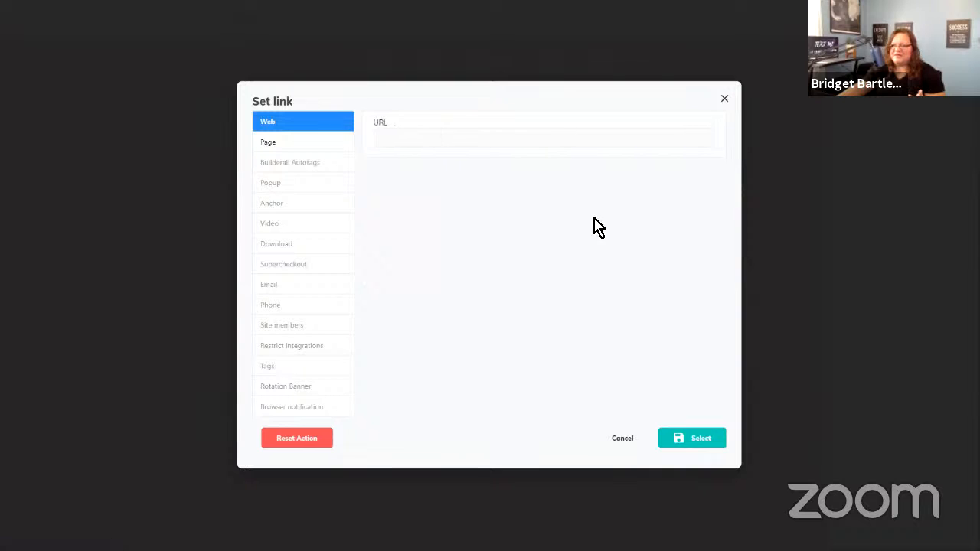
left_click(623, 440)
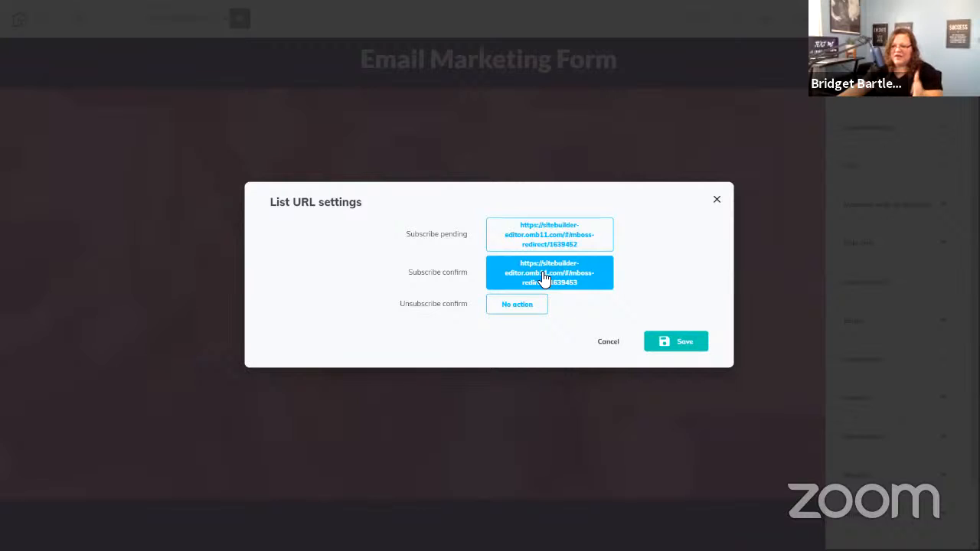
- Cancel the List URL settings without changes and exit fullscreen
left_click(542, 231)
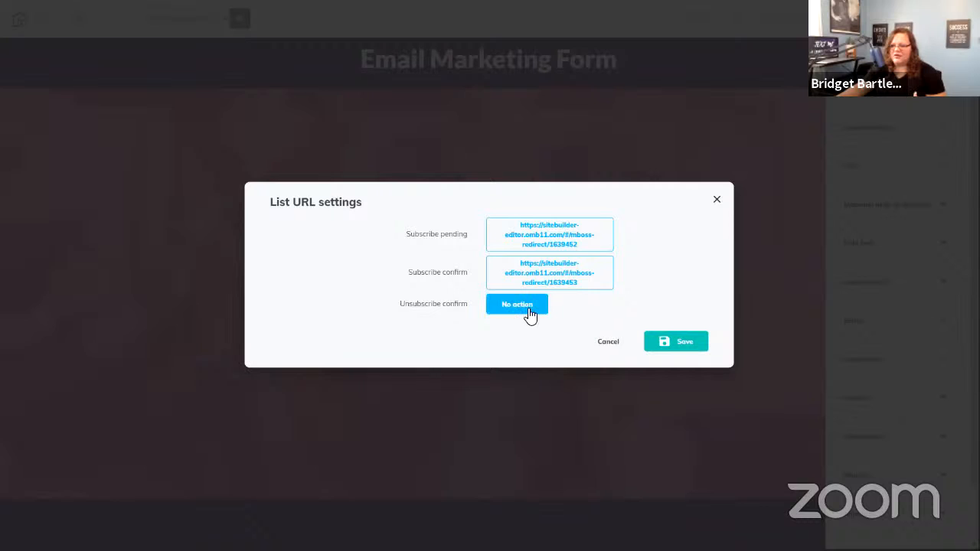
left_click(608, 342)
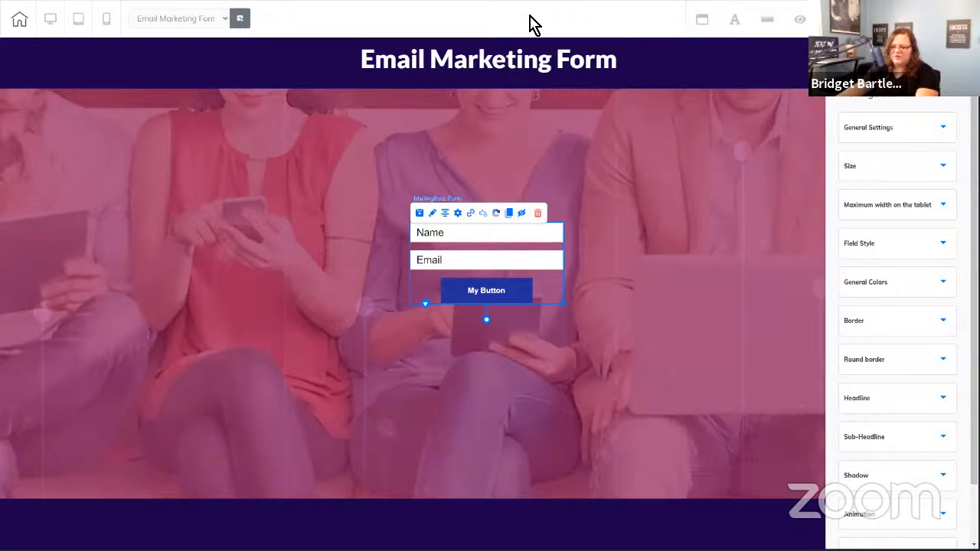
key("F11")
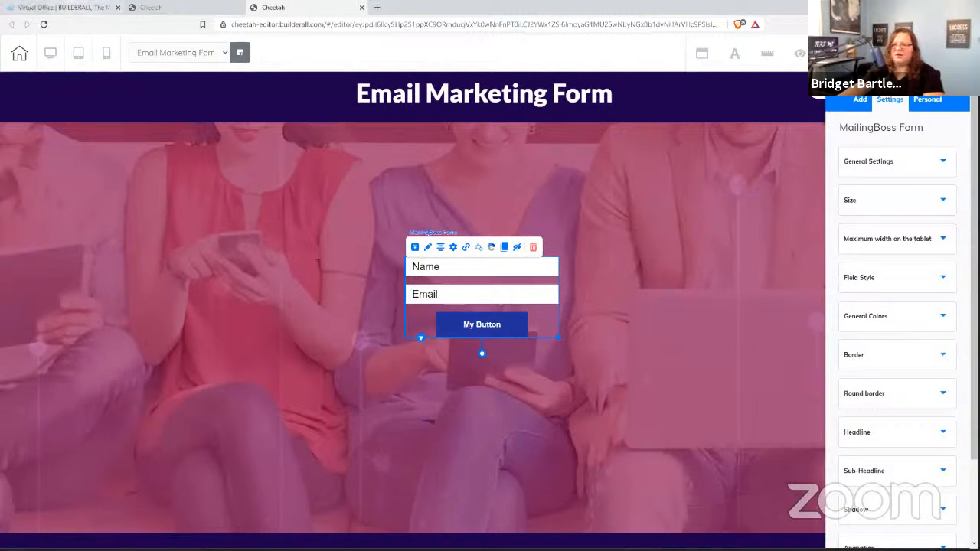
- Launch MailingBoss from Builderall Office and go to Lists > Lists
left_click(77, 9)
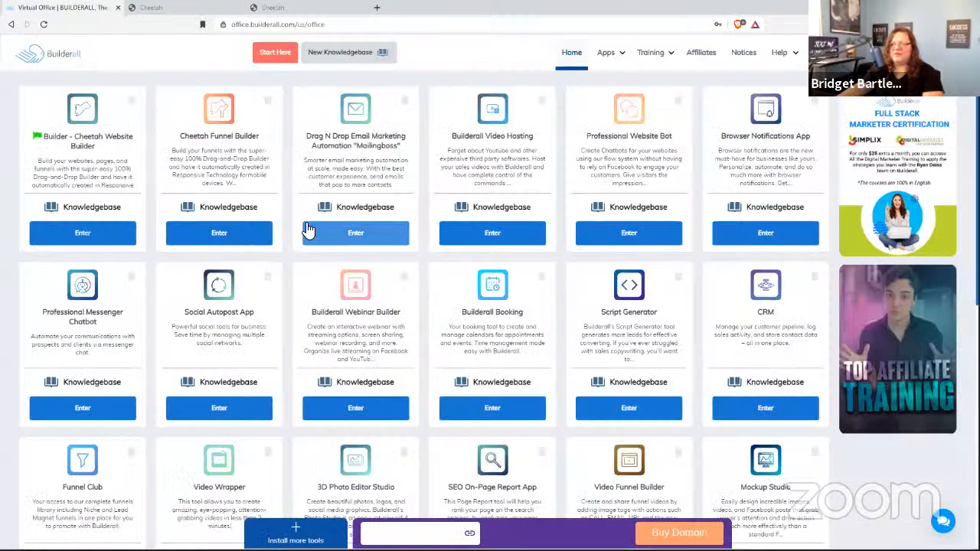
left_click(361, 234)
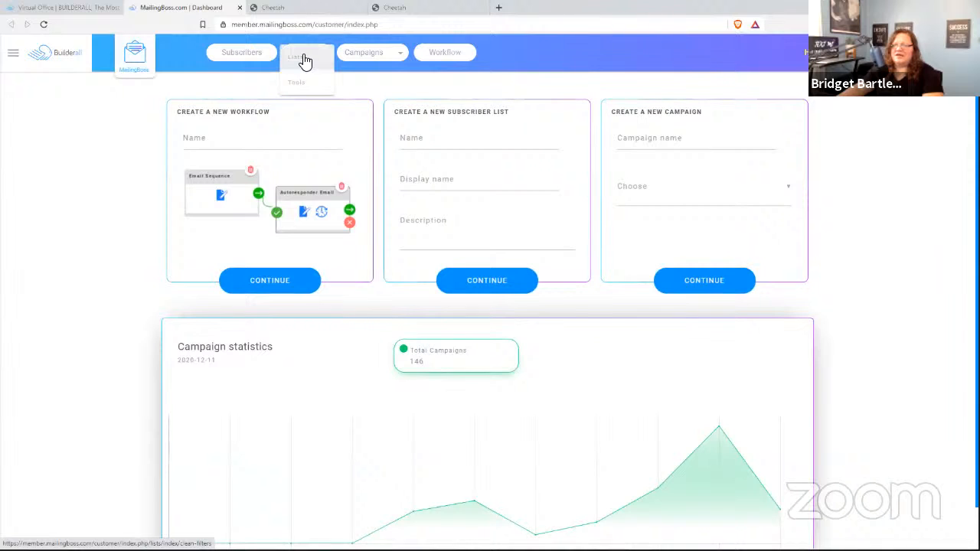
left_click(304, 61)
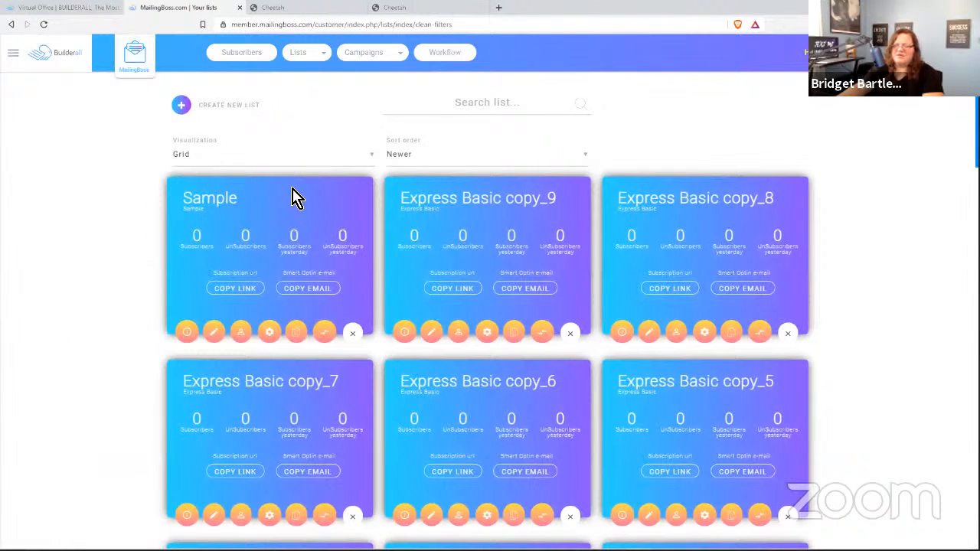
- Edit the Sample list, review its Name and Email fields, then expand its Advanced settings
left_click(217, 332)
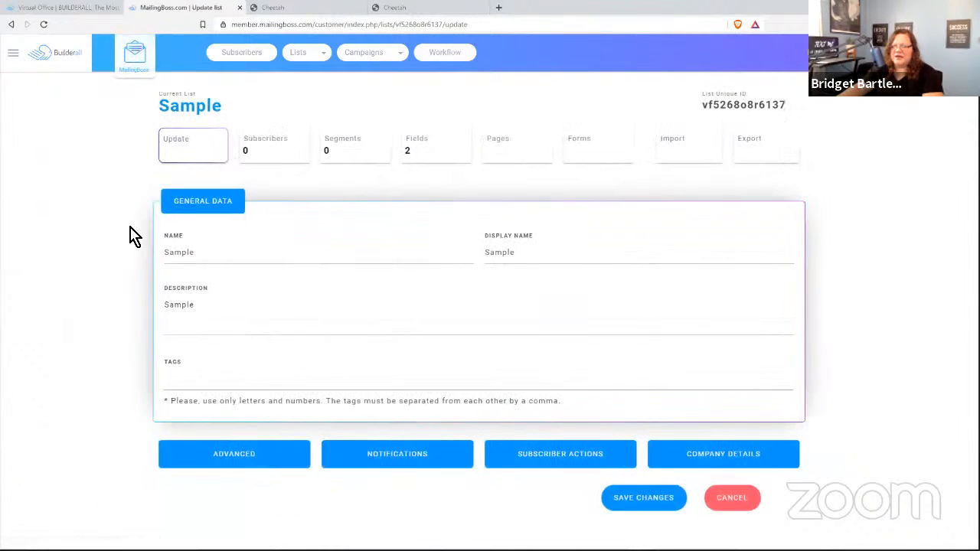
left_click(453, 145)
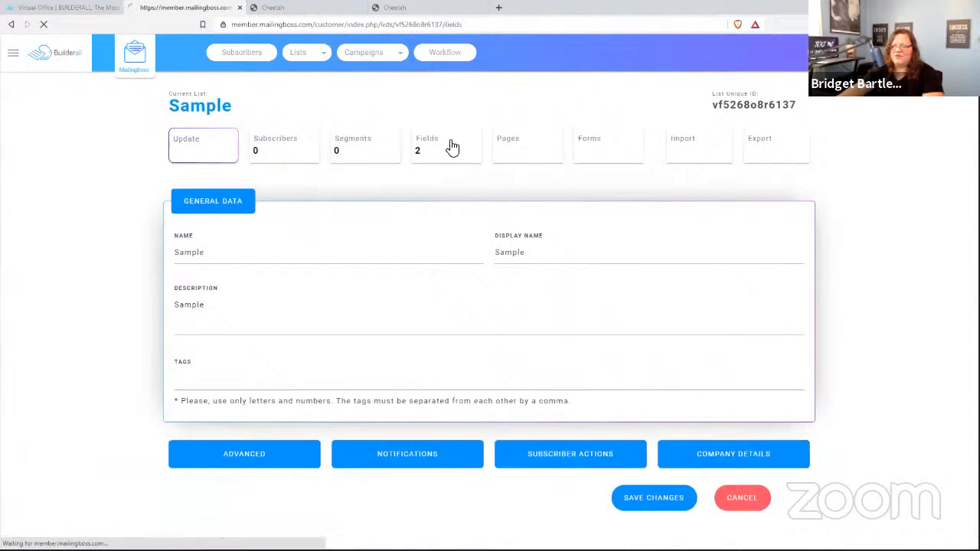
scroll(95, 321, "down", 1)
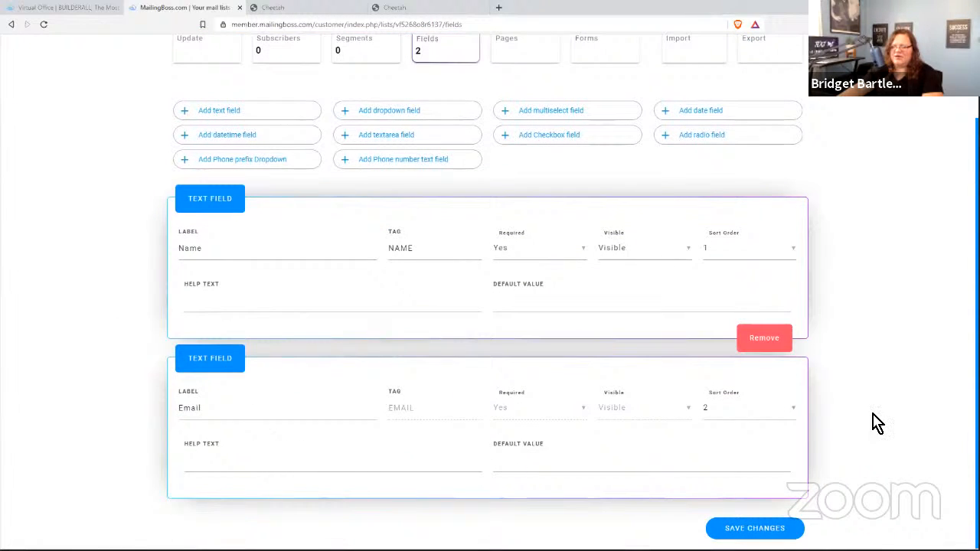
scroll(875, 413, "up", 1)
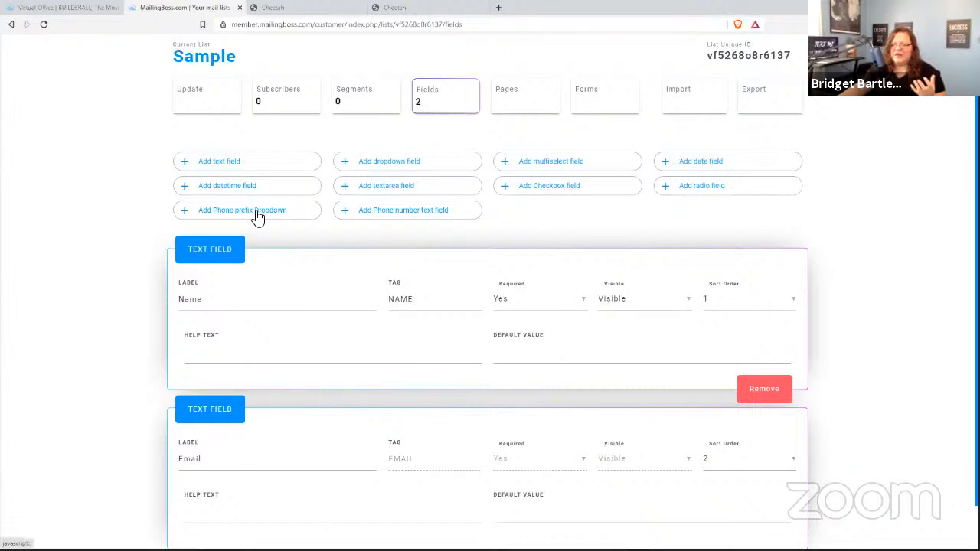
scroll(499, 247, "down", 1)
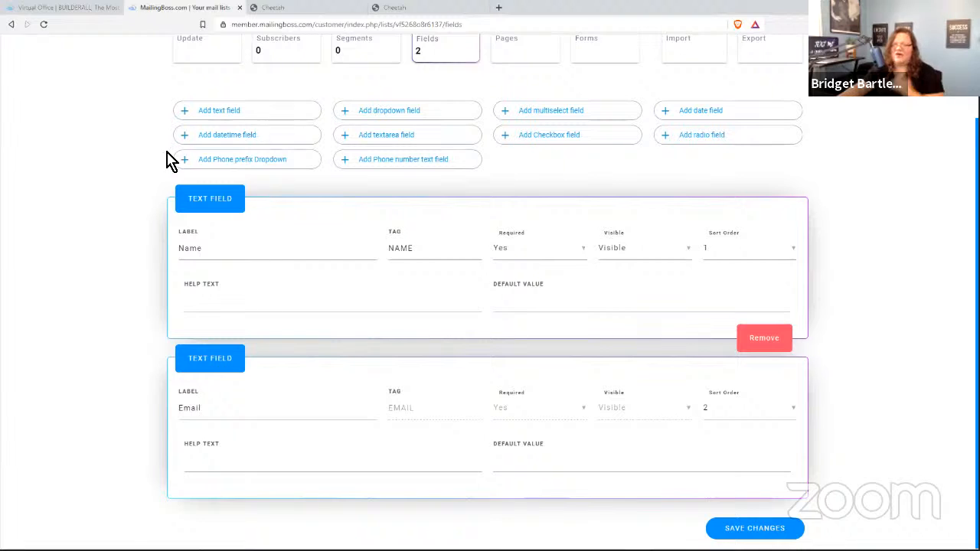
scroll(172, 153, "up", 2)
left_click(211, 153)
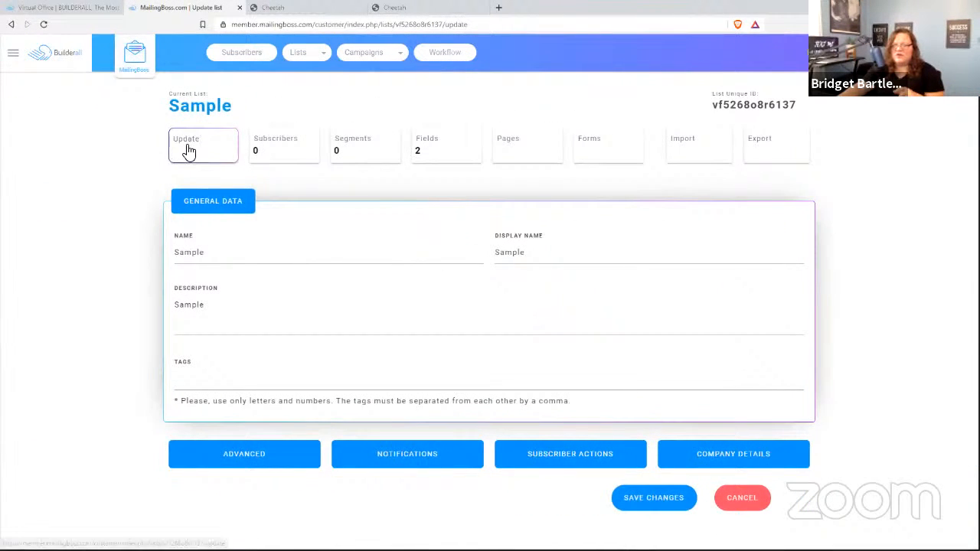
left_click(250, 456)
- Return to the Cheetah tab showing the Email Marketing Form page
scroll(127, 367, "down", 4)
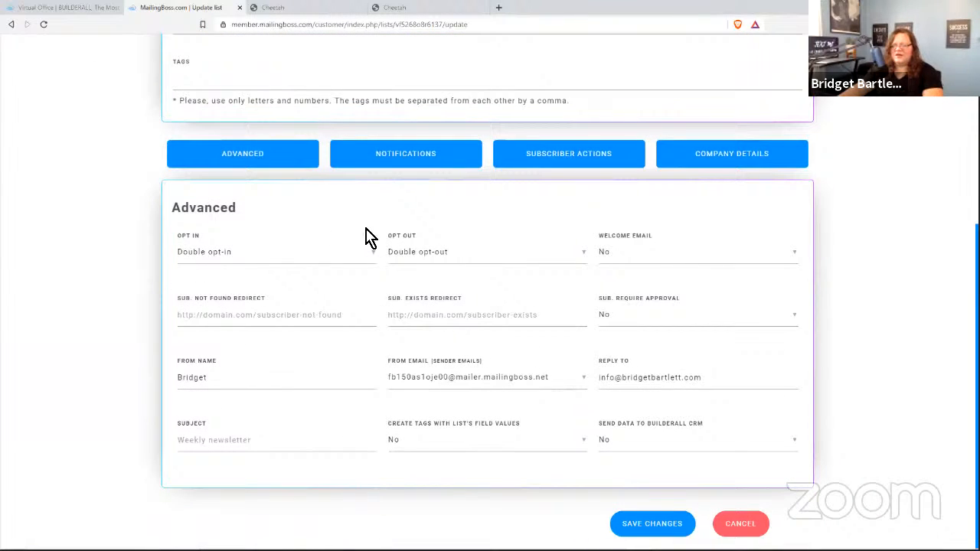
mouse_move(227, 257)
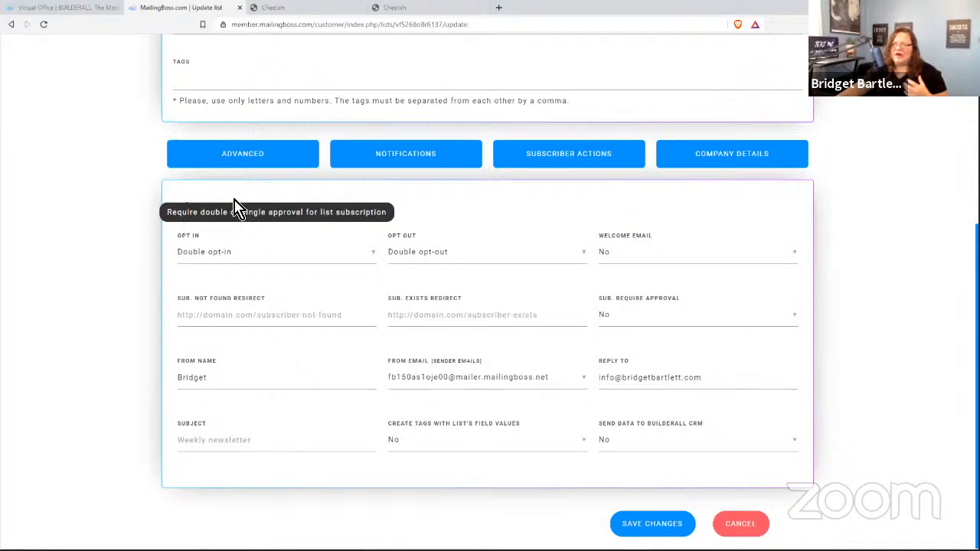
left_click(398, 7)
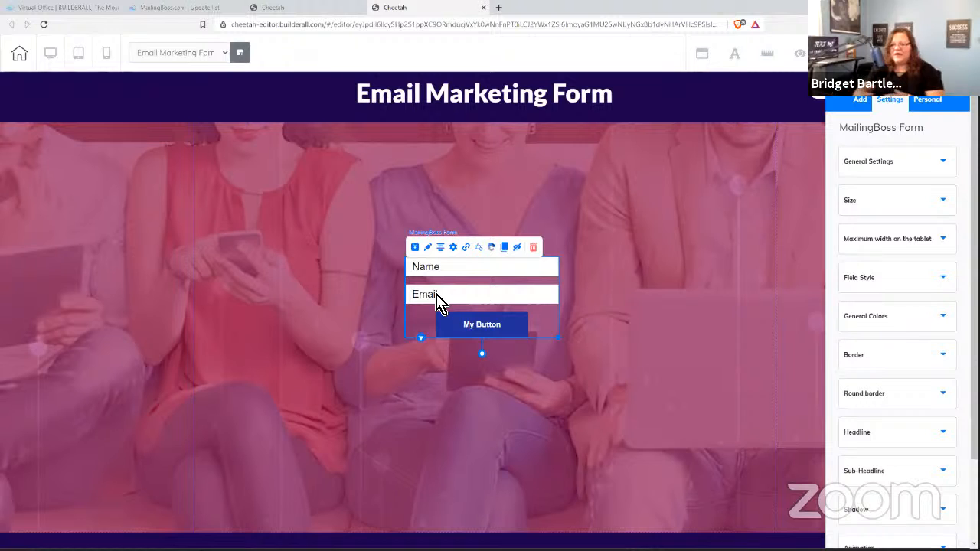
left_click(465, 249)
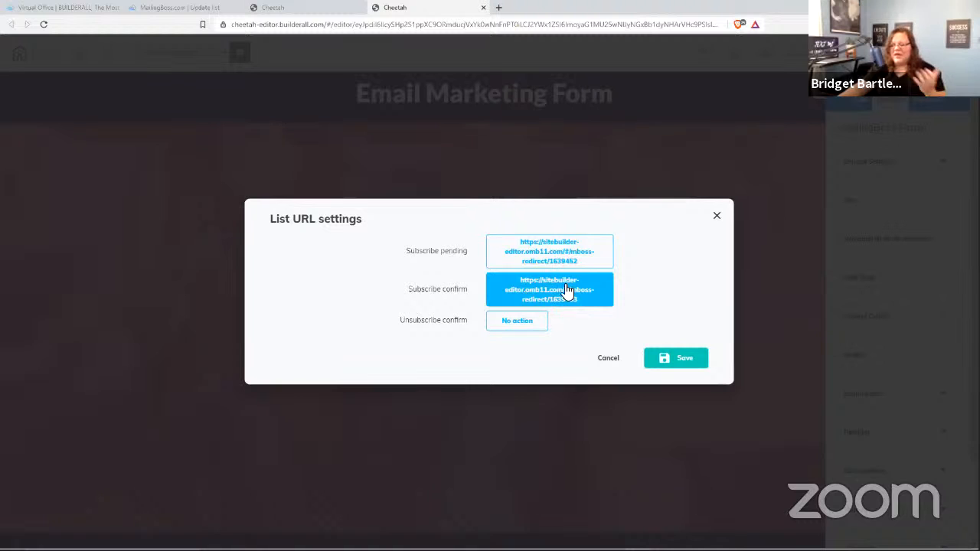
left_click(607, 359)
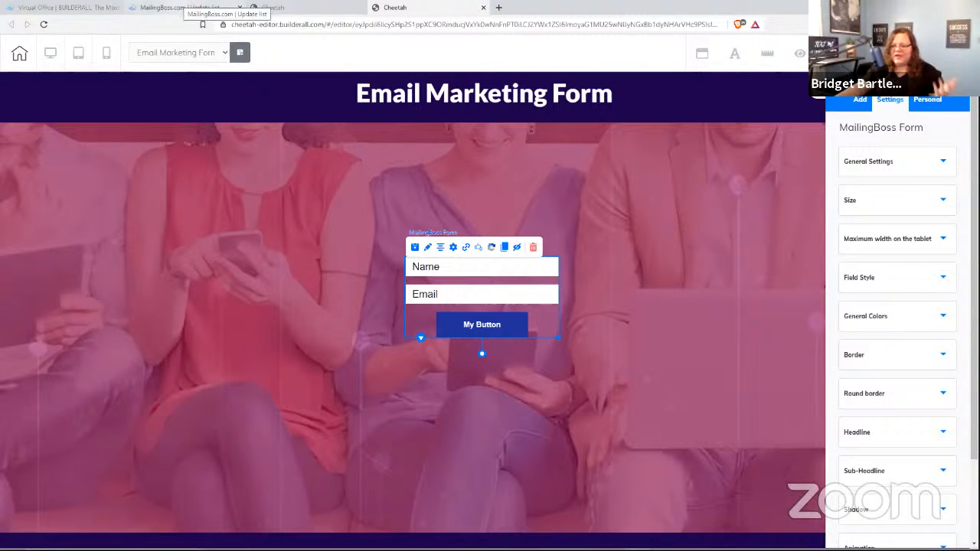
left_click(178, 8)
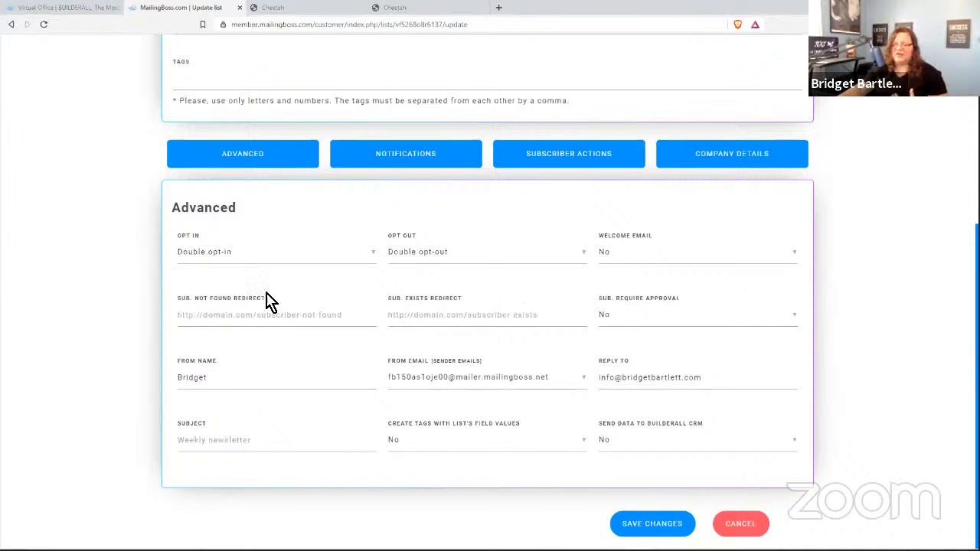
- Set the Sample list's From Email sender back to Choose
left_click(431, 380)
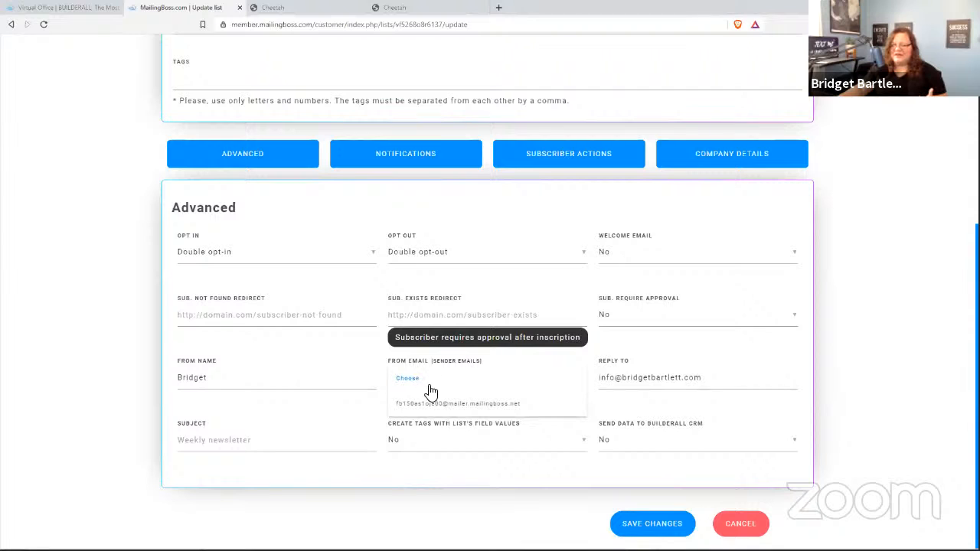
left_click(411, 406)
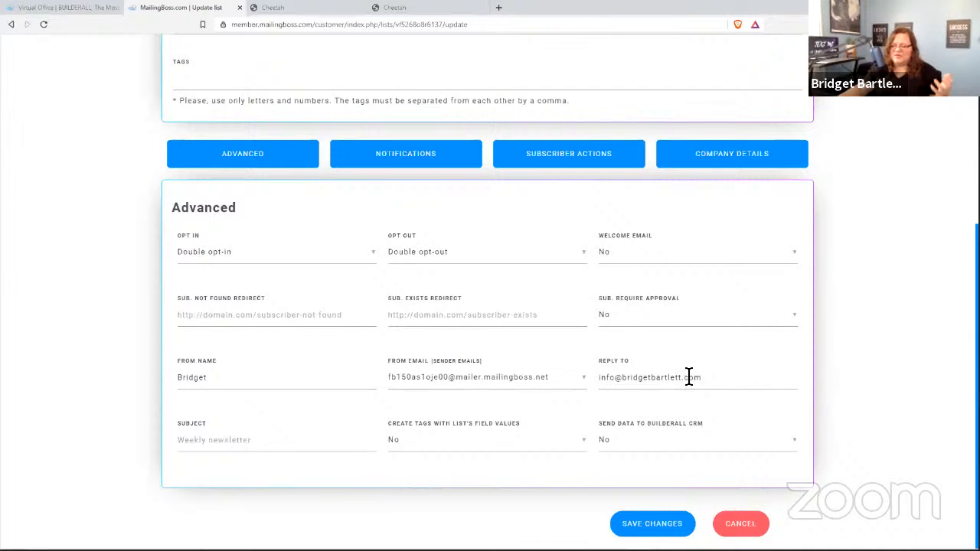
left_click(432, 377)
left_click(421, 378)
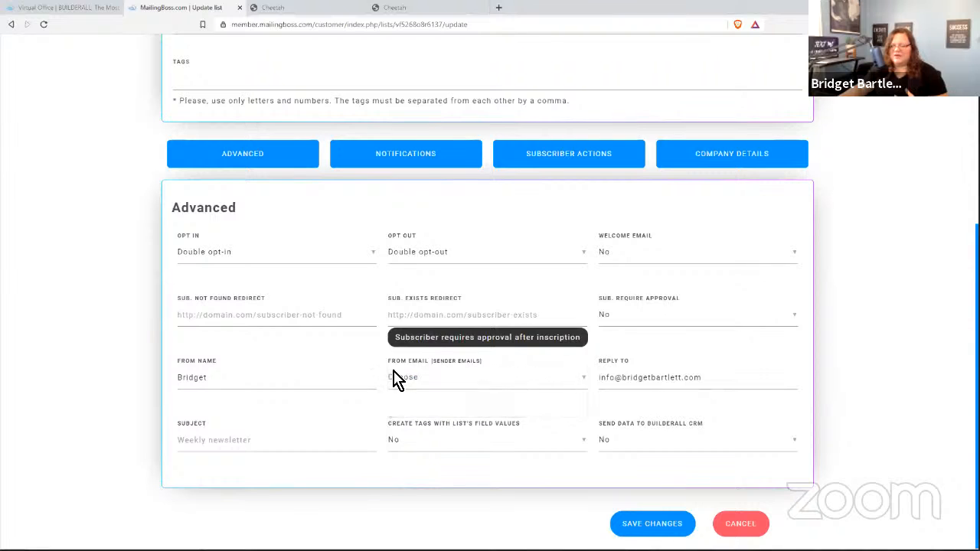
- Review the available Opt In options in the list's Advanced settings
left_click(216, 254)
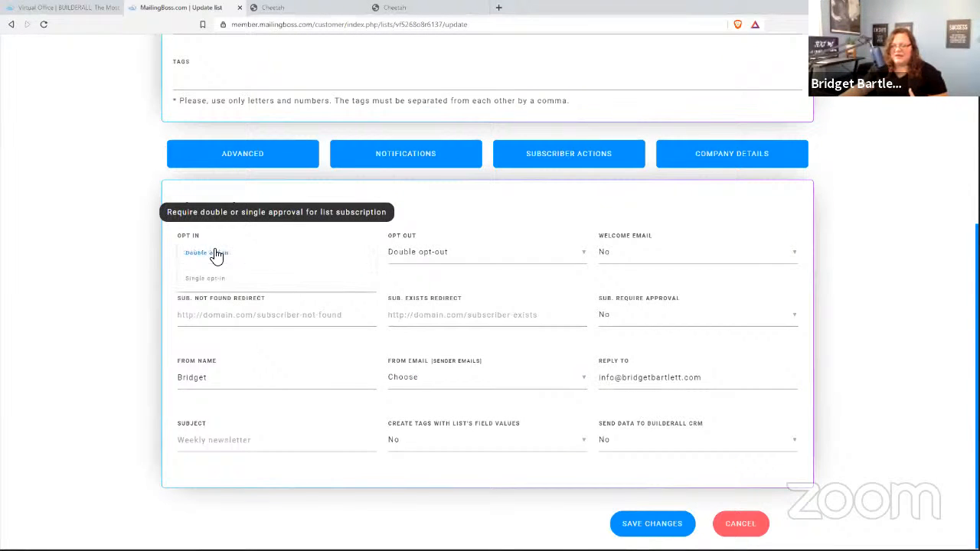
scroll(115, 260, "up", 5)
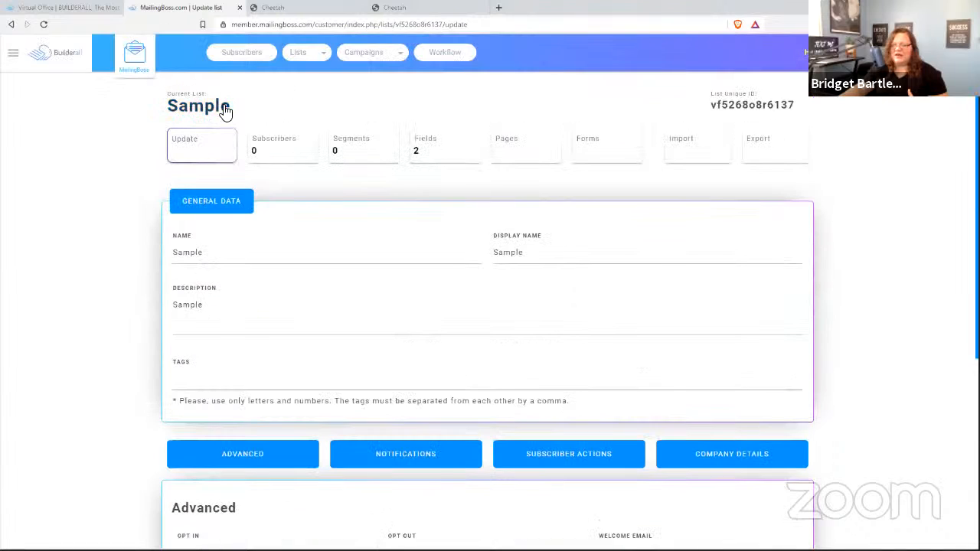
scroll(191, 368, "down", 2)
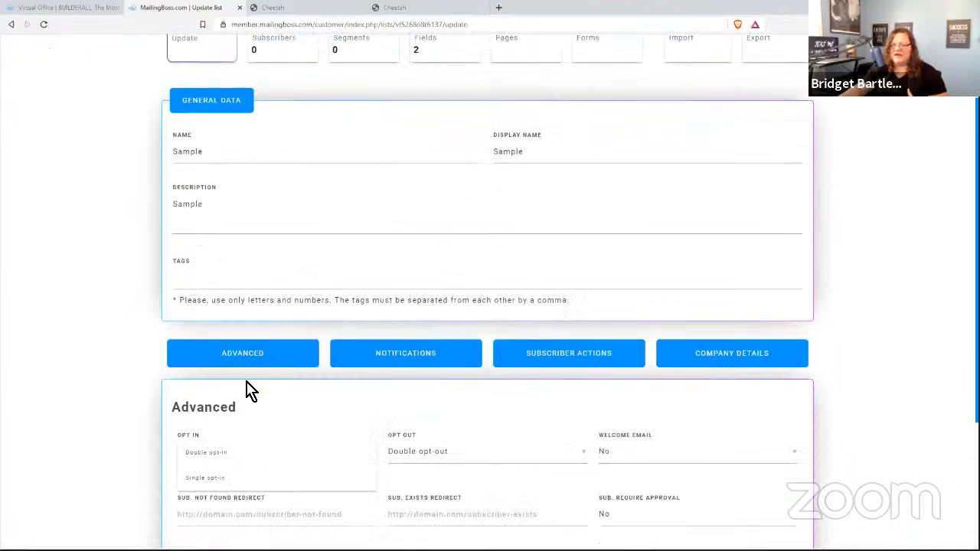
scroll(130, 434, "down", 2)
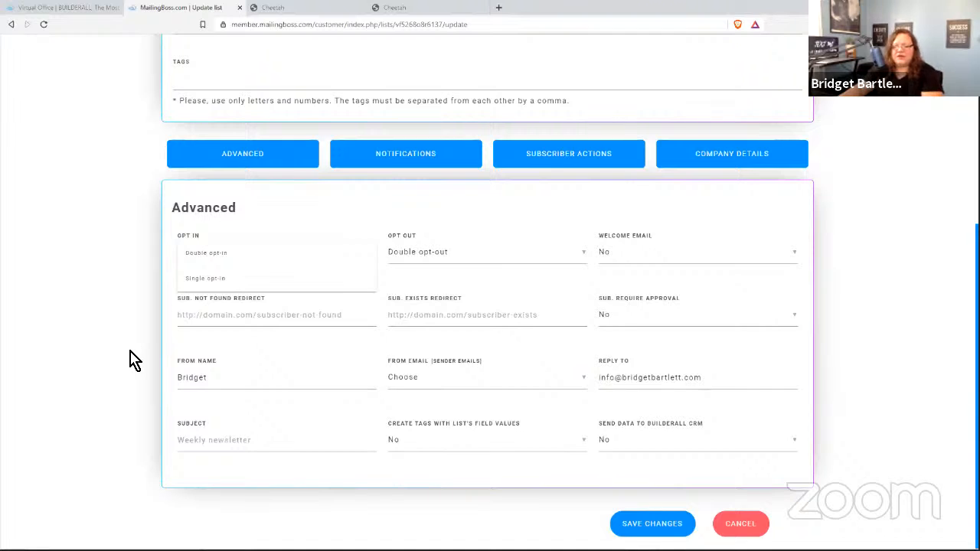
scroll(134, 359, "up", 1)
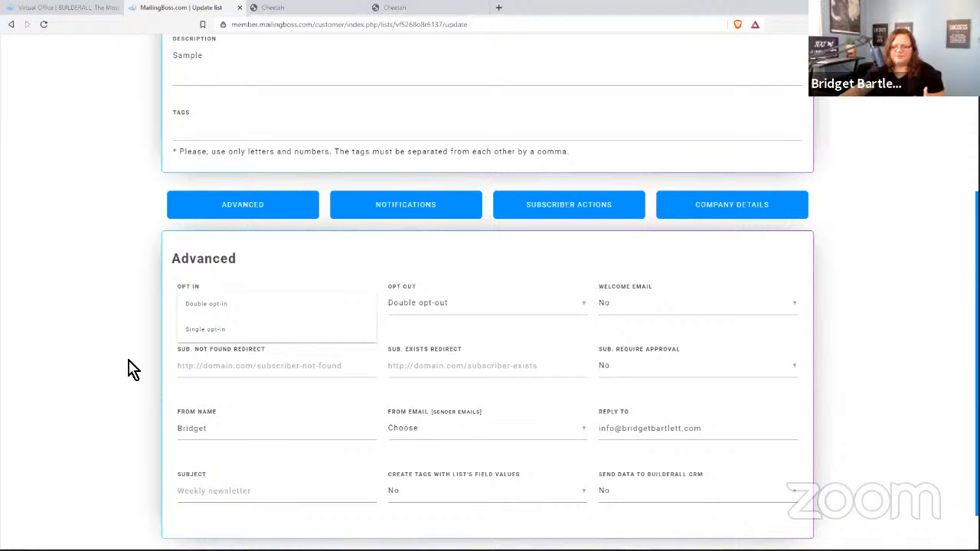
scroll(132, 363, "up", 5)
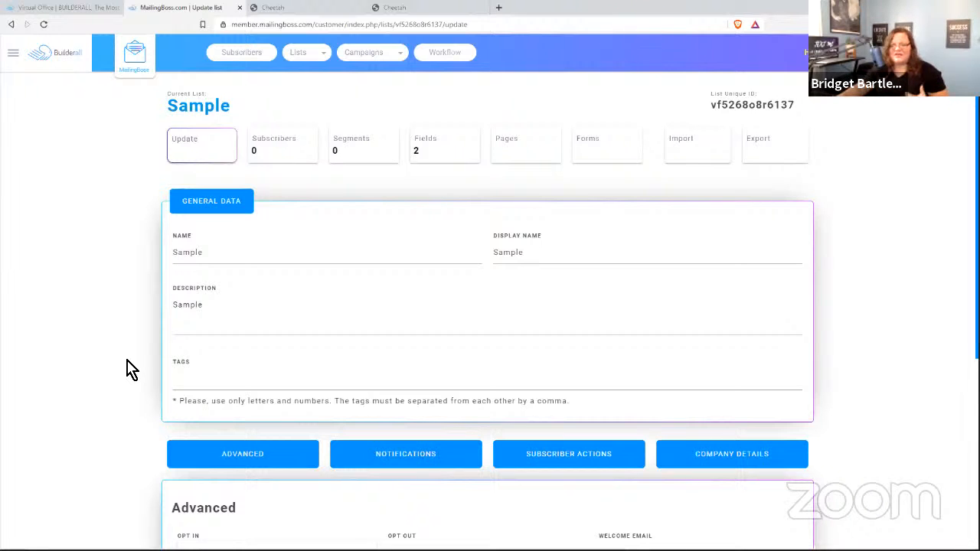
- Go to the Sample list's Fields page and scroll down through its fields
left_click(442, 145)
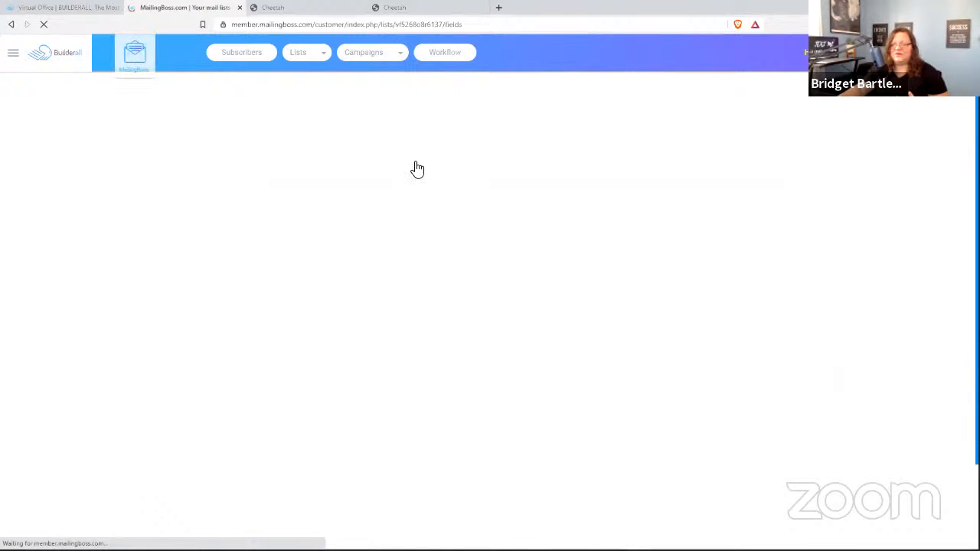
scroll(77, 393, "down", 3)
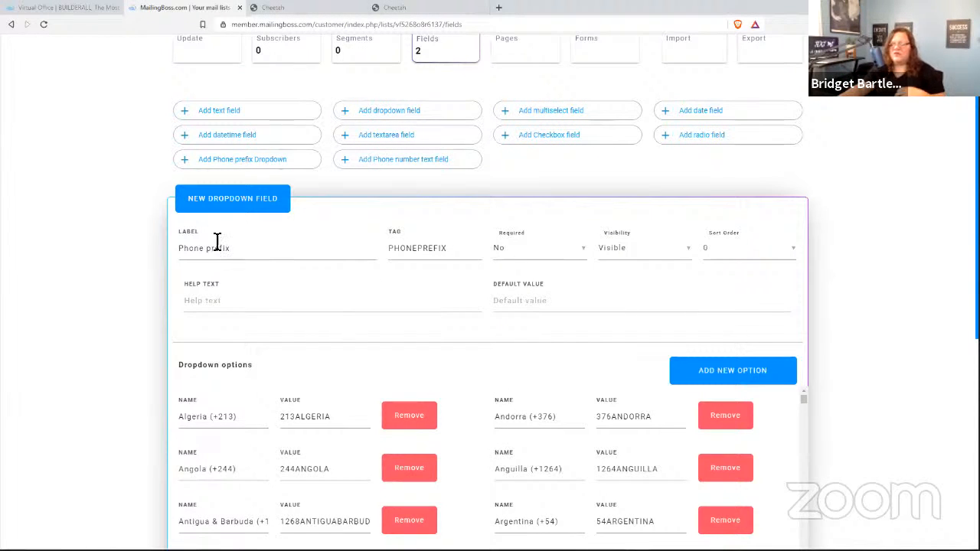
scroll(332, 276, "down", 2)
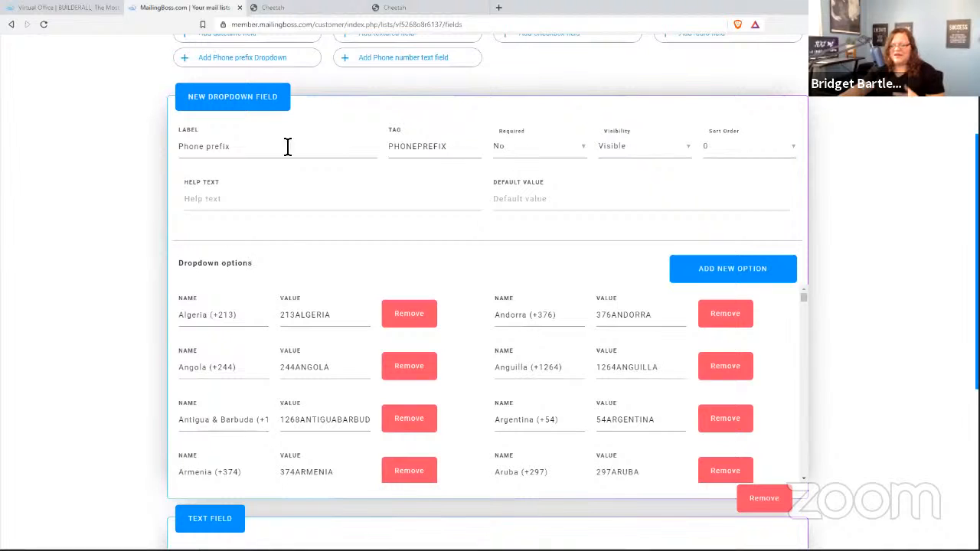
- Make the Phone prefix dropdown field required and give it sort order 2
left_click(510, 147)
left_click(515, 146)
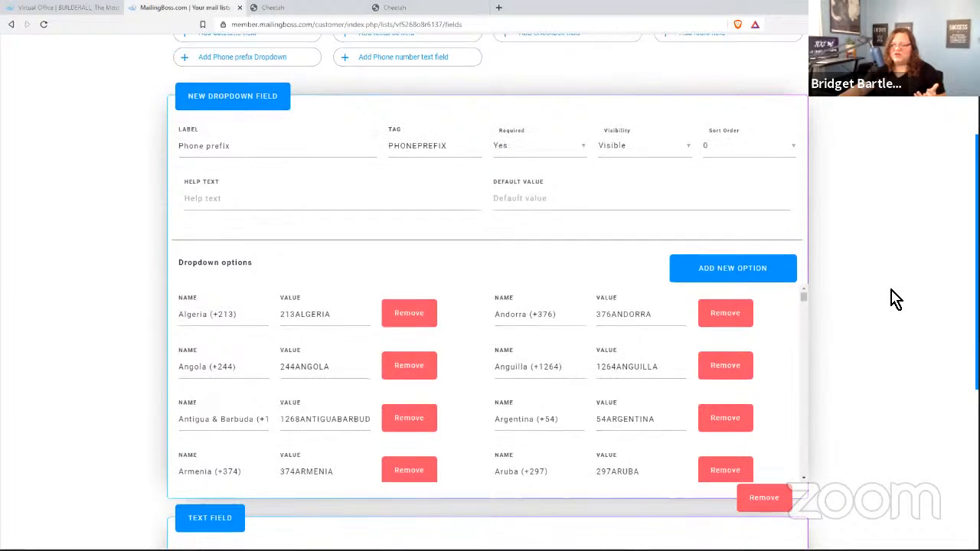
scroll(896, 297, "down", 1)
scroll(895, 292, "up", 1)
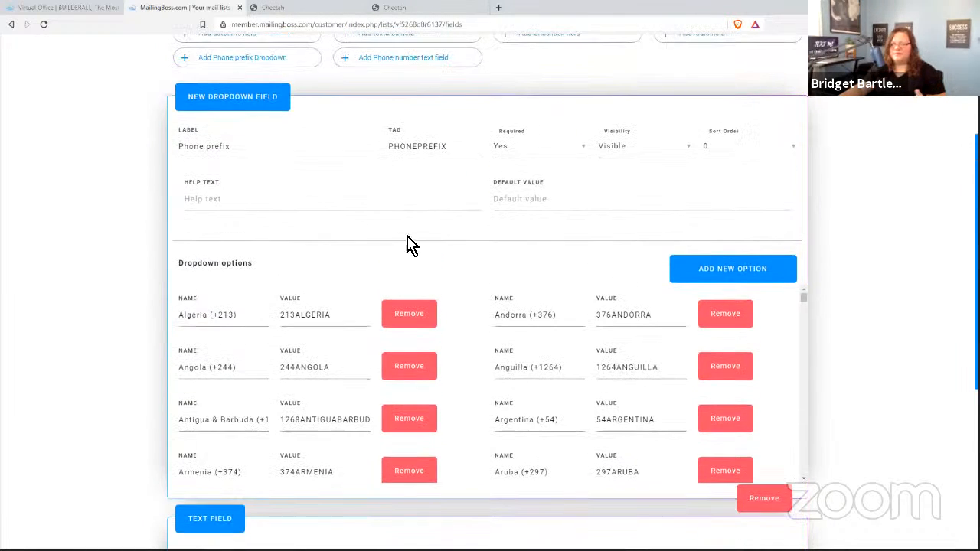
left_click(724, 150)
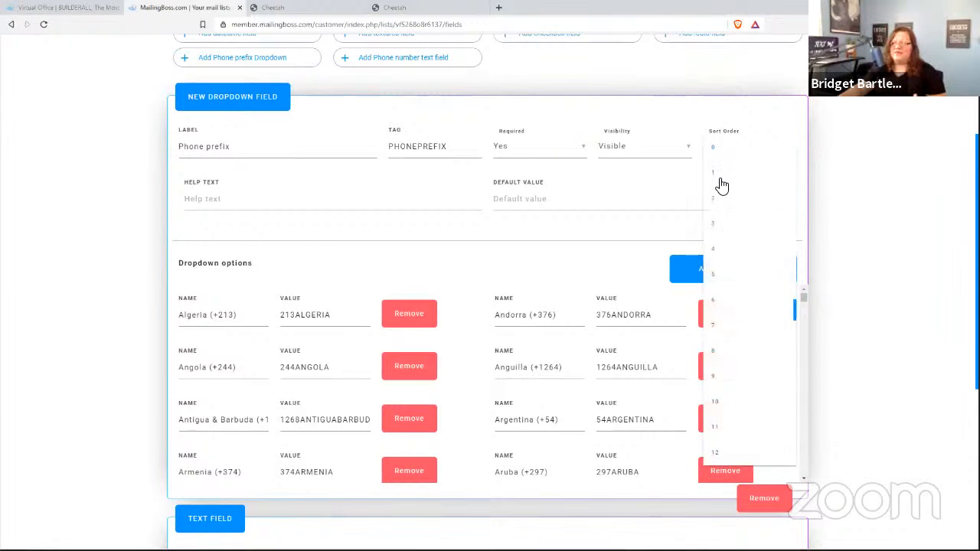
left_click(718, 200)
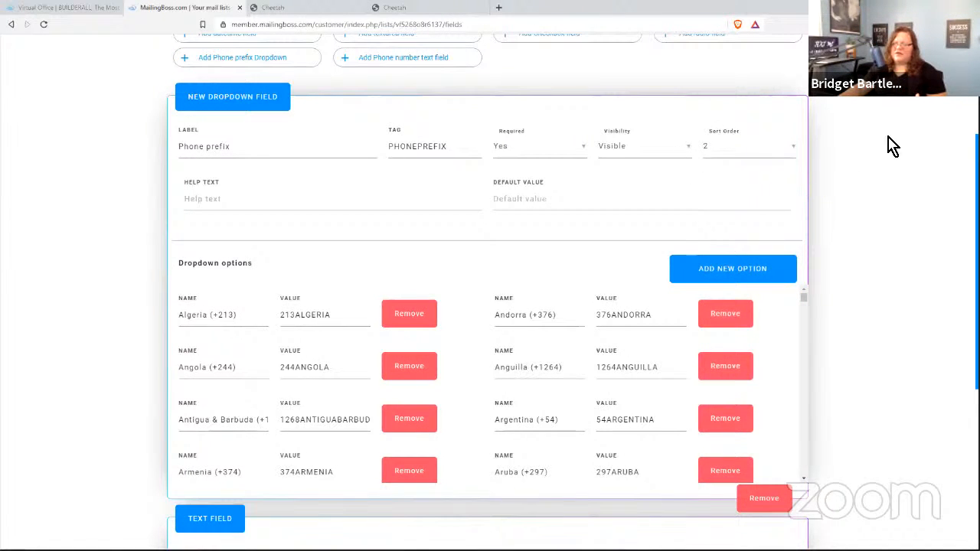
scroll(900, 264, "up", 1)
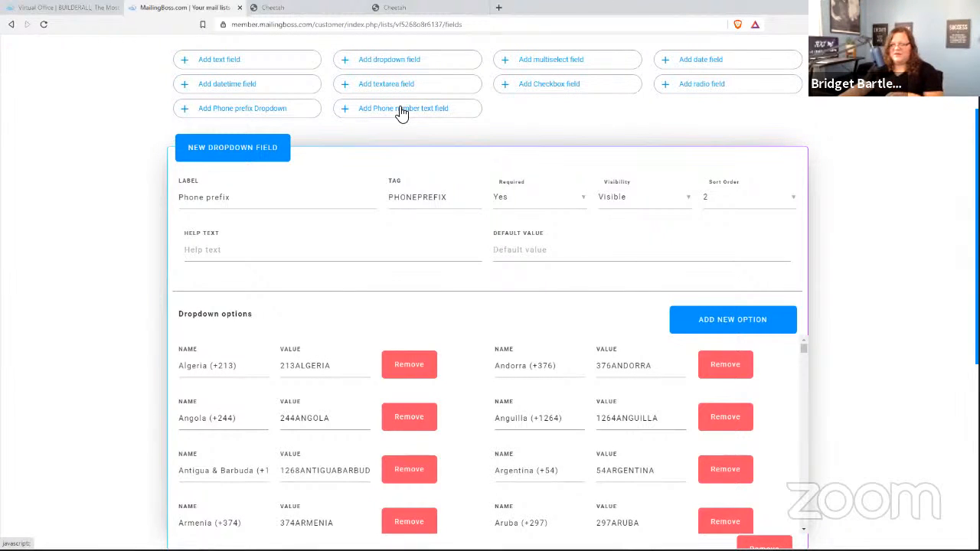
- Add a required Phone number text field with Sort Order 4
left_click(401, 111)
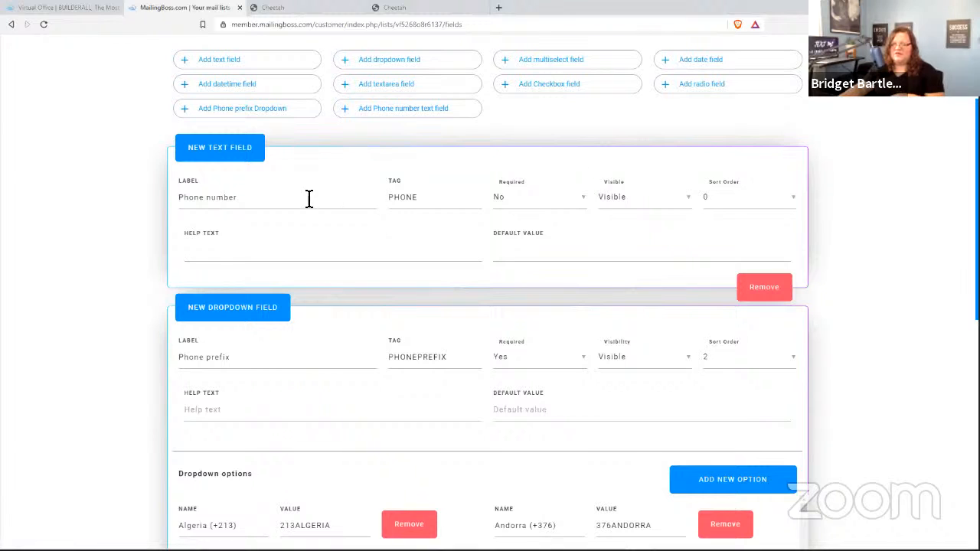
left_click(505, 200)
left_click(524, 200)
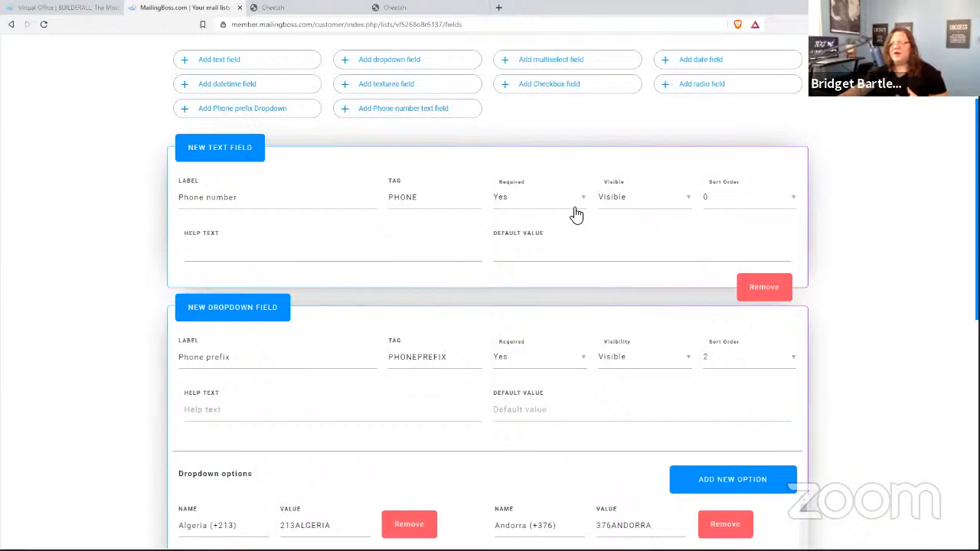
left_click(714, 202)
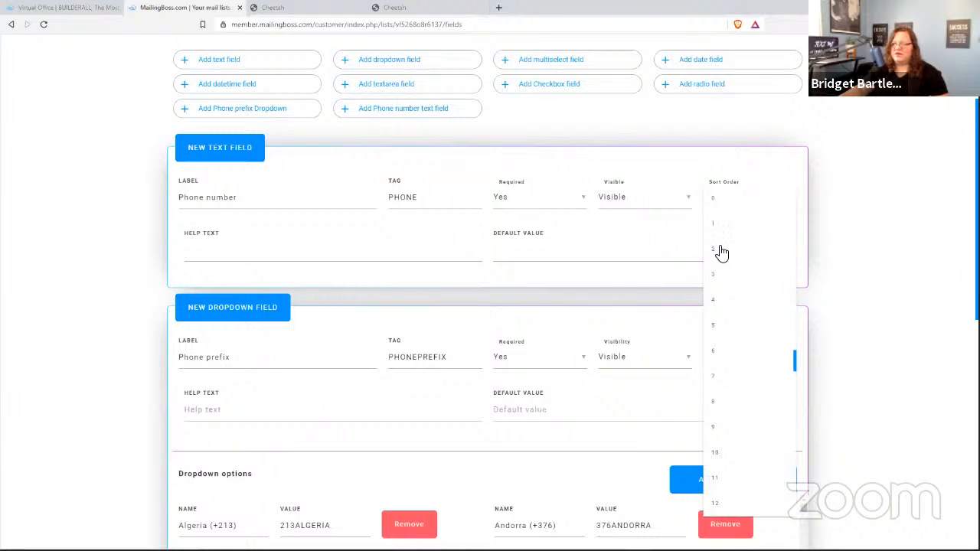
left_click(714, 302)
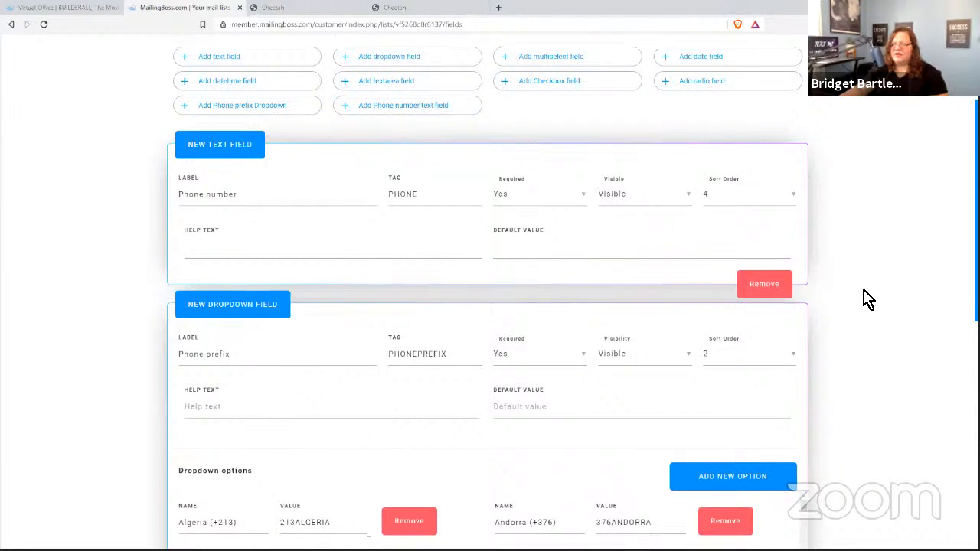
- Move the Phone prefix dropdown to Sort Order 3
scroll(867, 298, "down", 2)
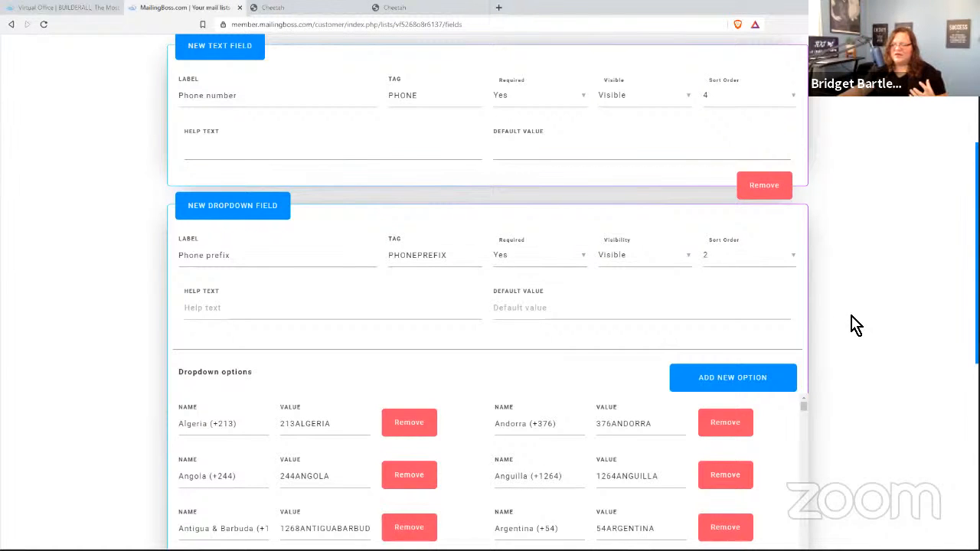
scroll(849, 326, "down", 1)
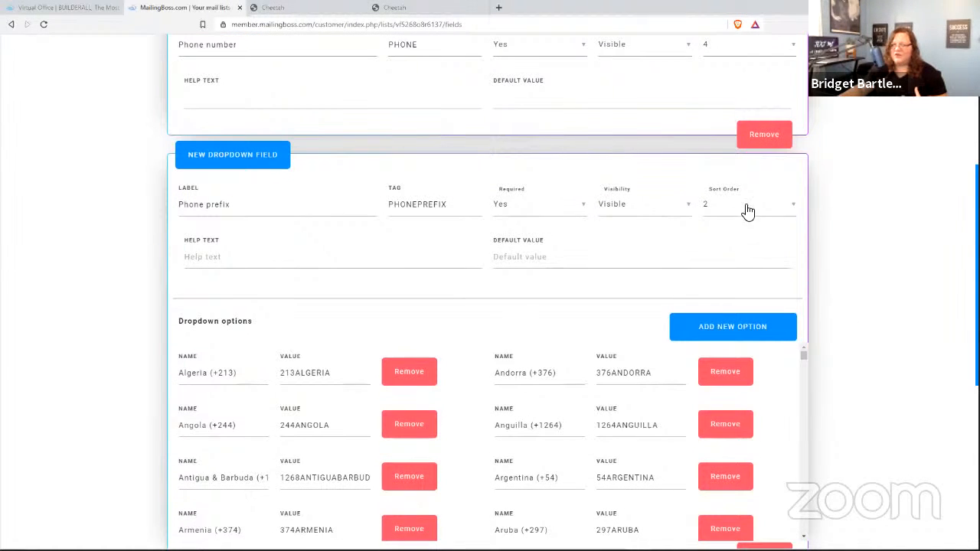
left_click(714, 205)
left_click(712, 234)
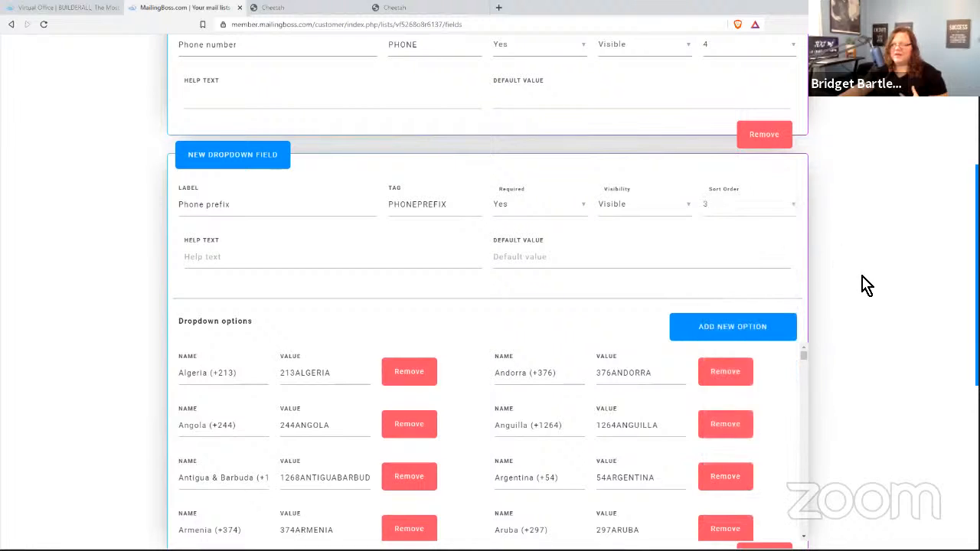
- Save the Sample list's Name, Email, Phone prefix and Phone number fields
scroll(861, 287, "down", 5)
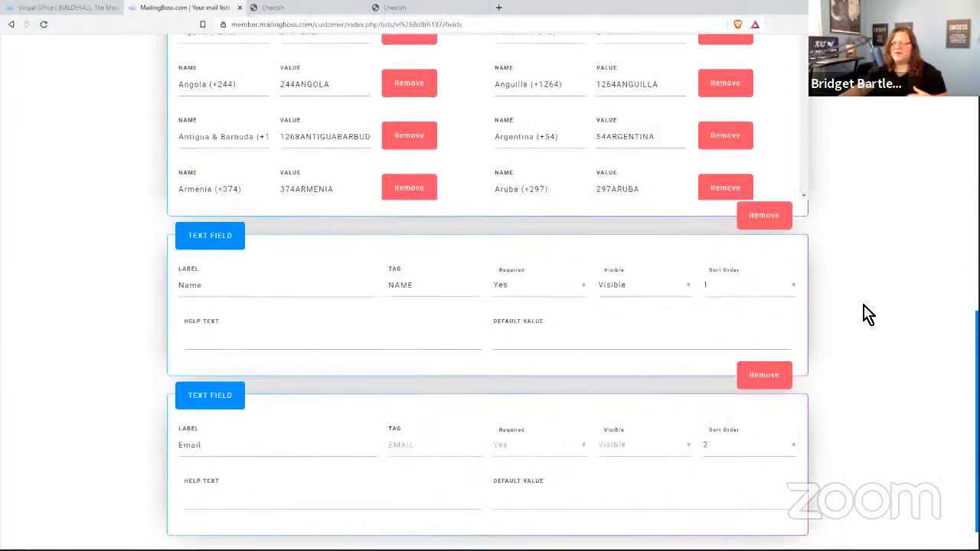
scroll(823, 292, "down", 1)
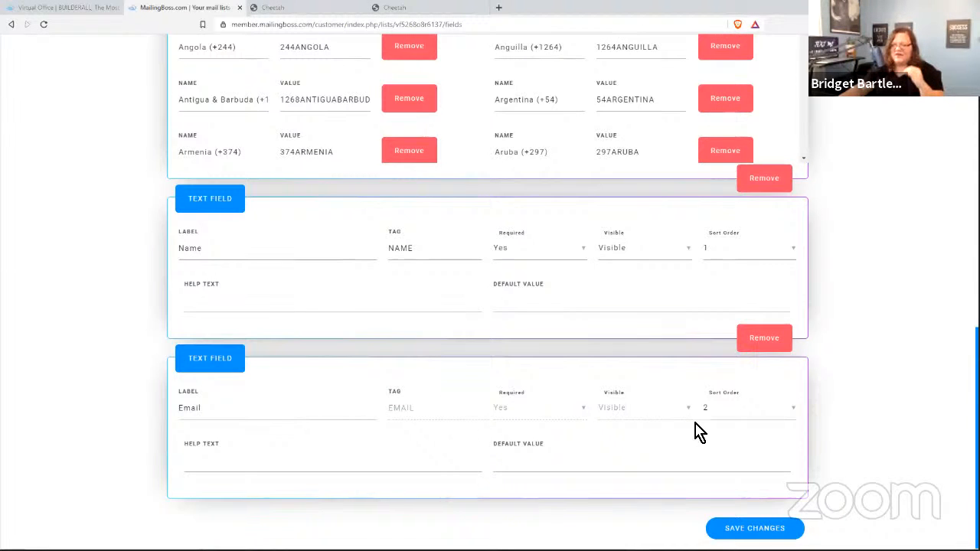
scroll(888, 399, "up", 1)
scroll(888, 399, "up", 5)
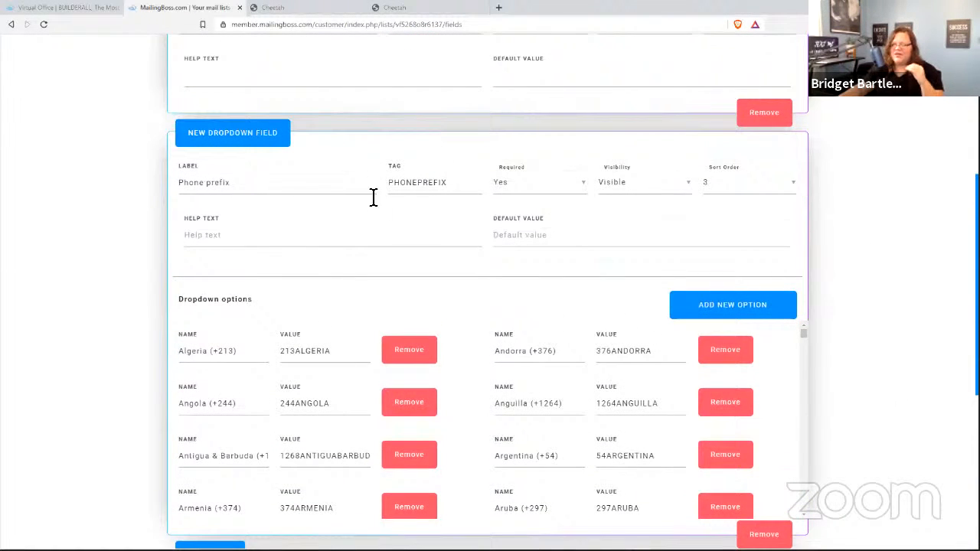
scroll(910, 253, "up", 2)
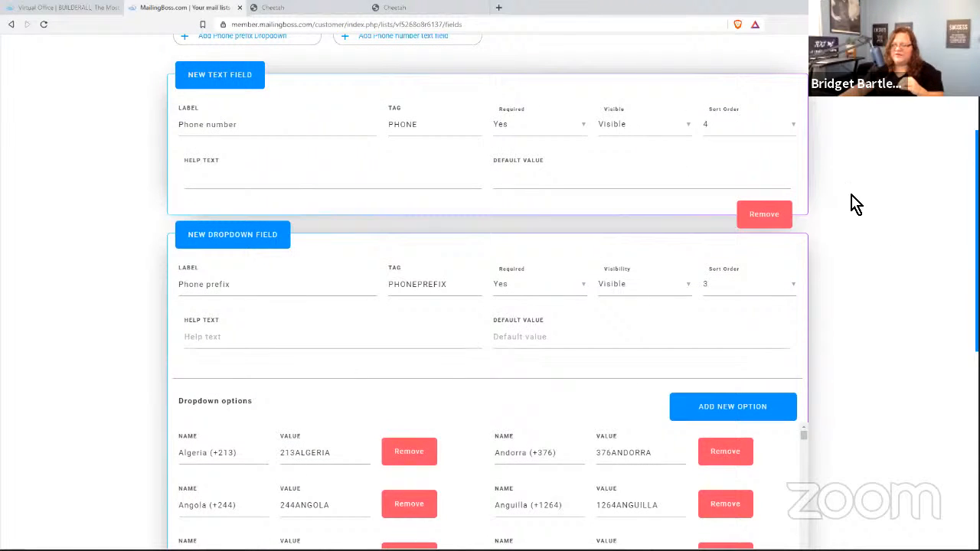
scroll(914, 247, "down", 1)
scroll(918, 258, "down", 6)
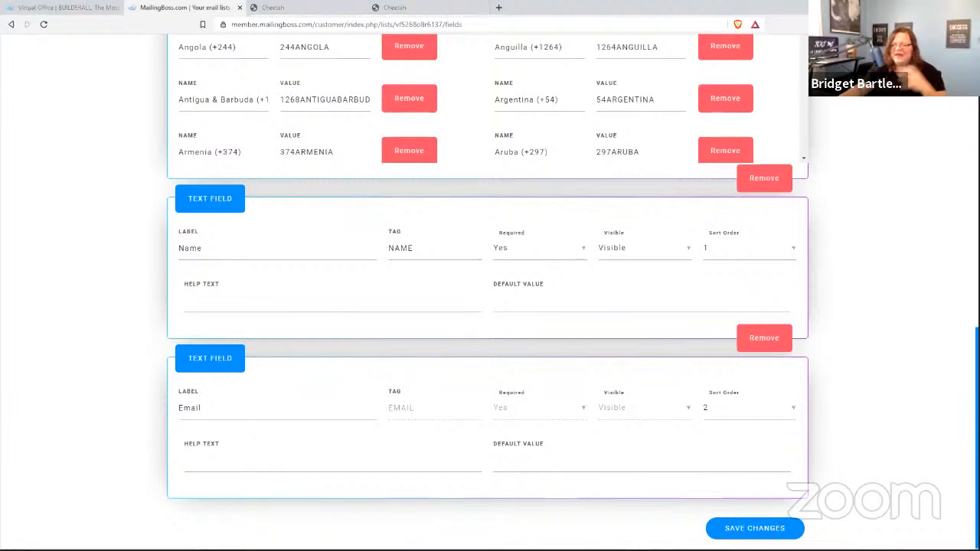
left_click(755, 528)
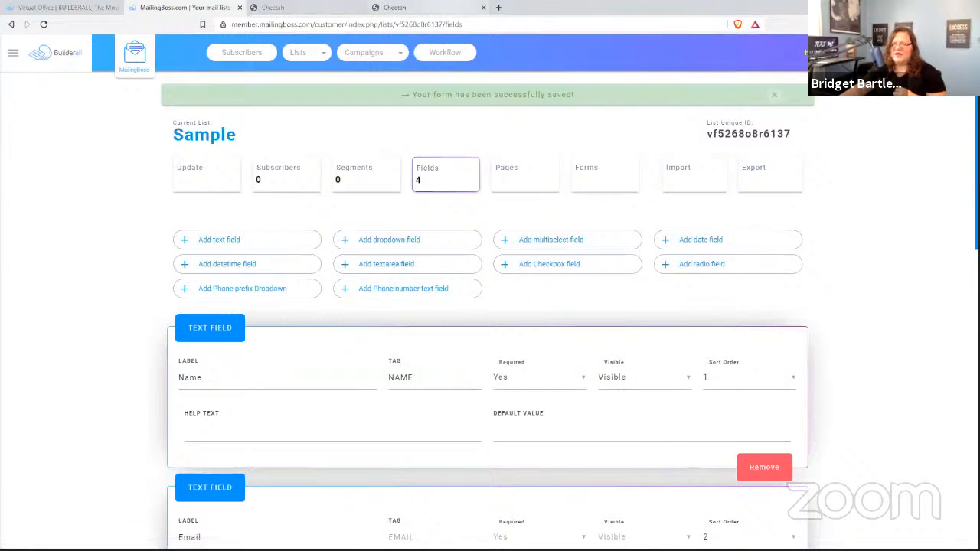
left_click(414, 7)
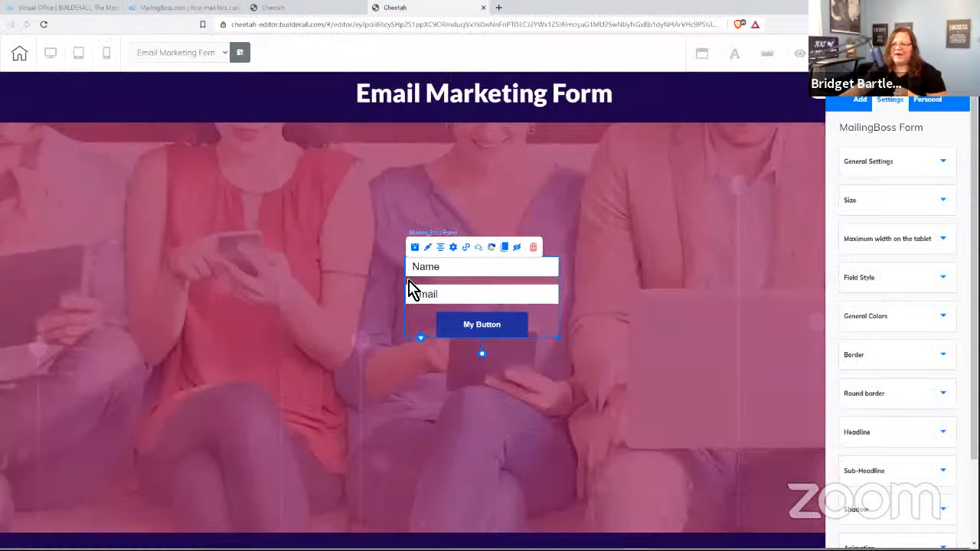
- Re-save the Cheetah form to the Sample list so it shows Name, Email, prefix and Phone number
left_click(469, 252)
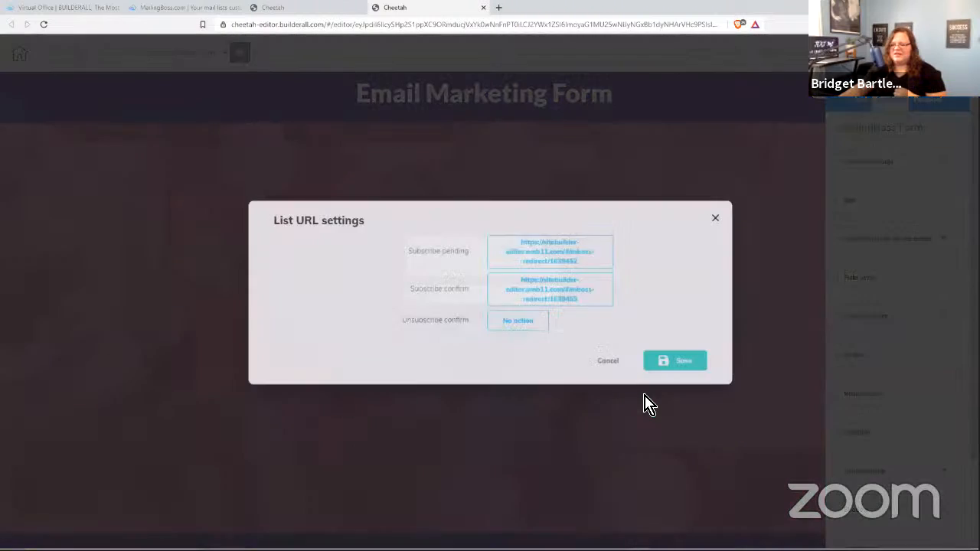
left_click(607, 357)
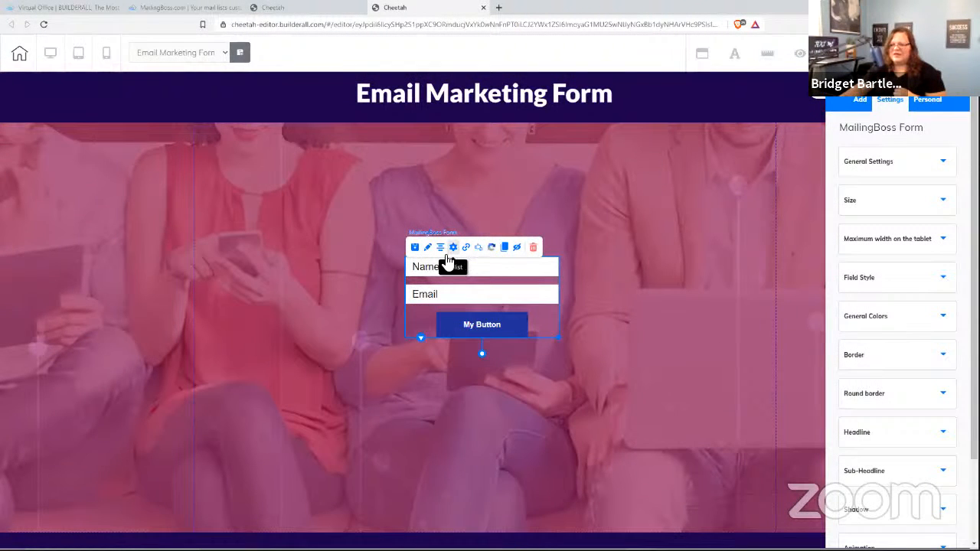
left_click(452, 248)
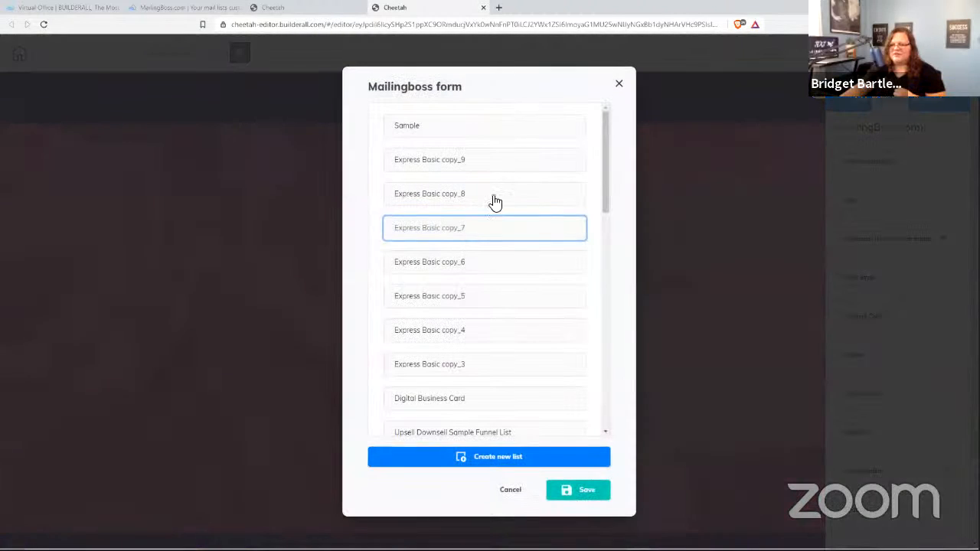
left_click(423, 130)
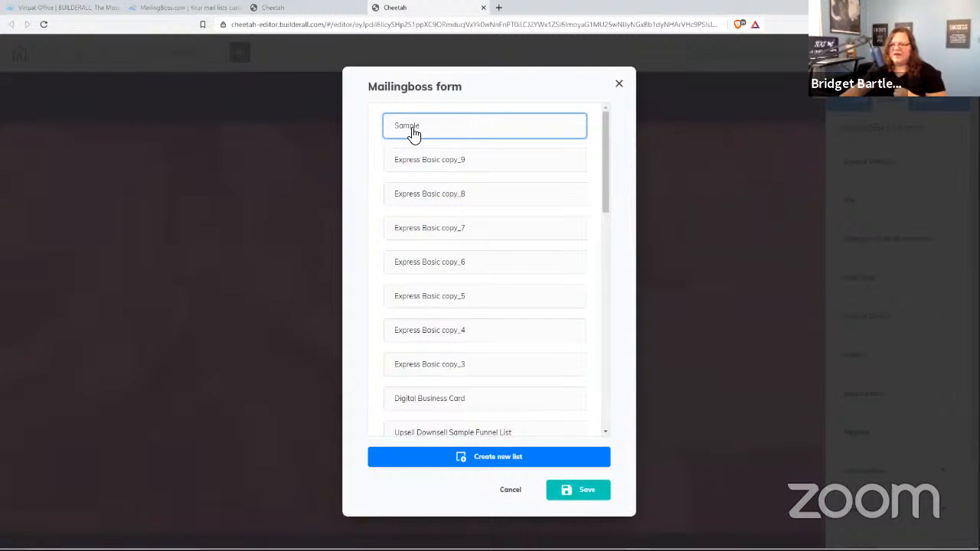
left_click(571, 491)
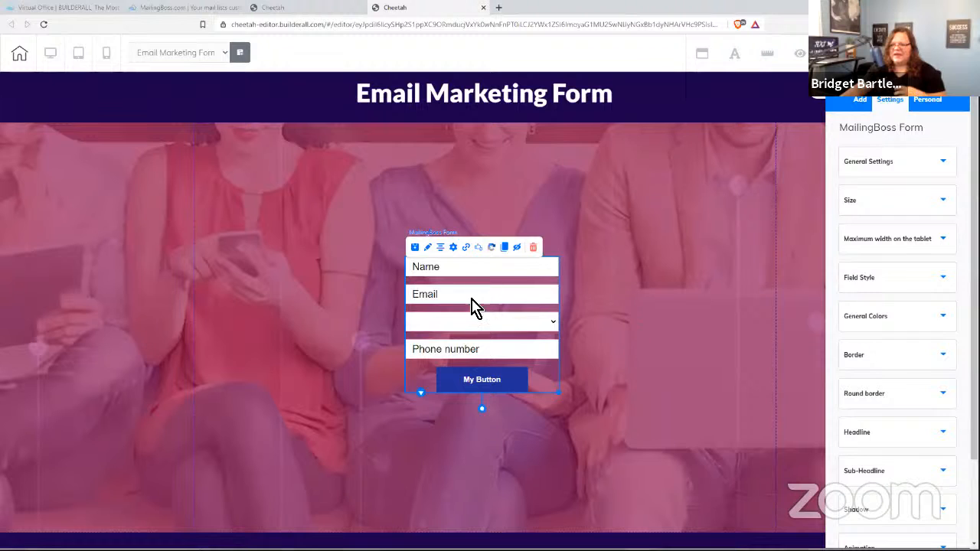
- Nudge the form up and left, republish the site, and view it live
left_click_drag(498, 319, 494, 280)
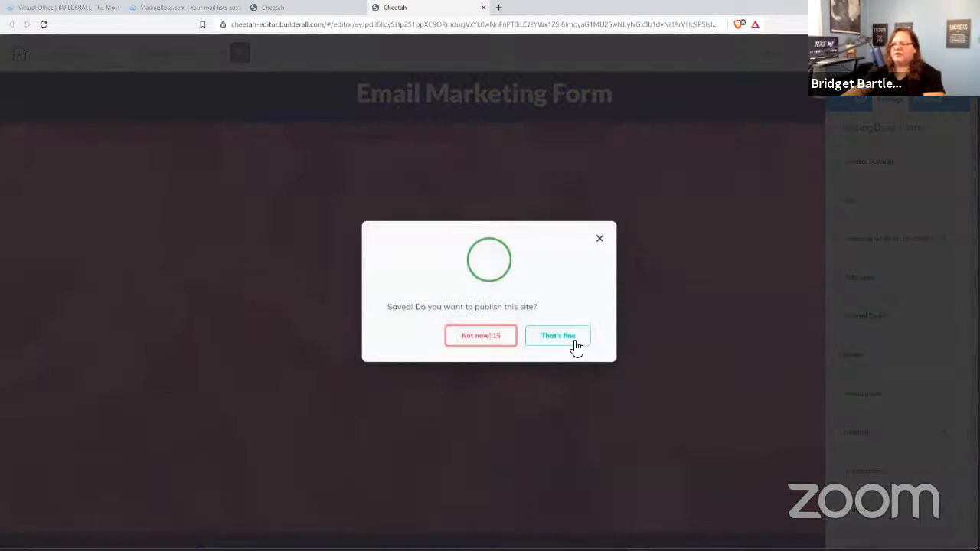
left_click(575, 345)
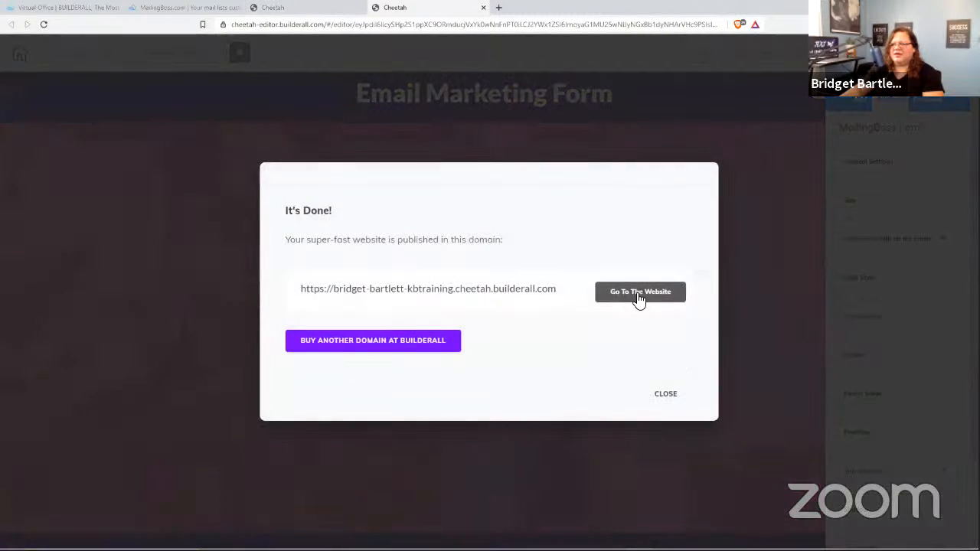
left_click(637, 294)
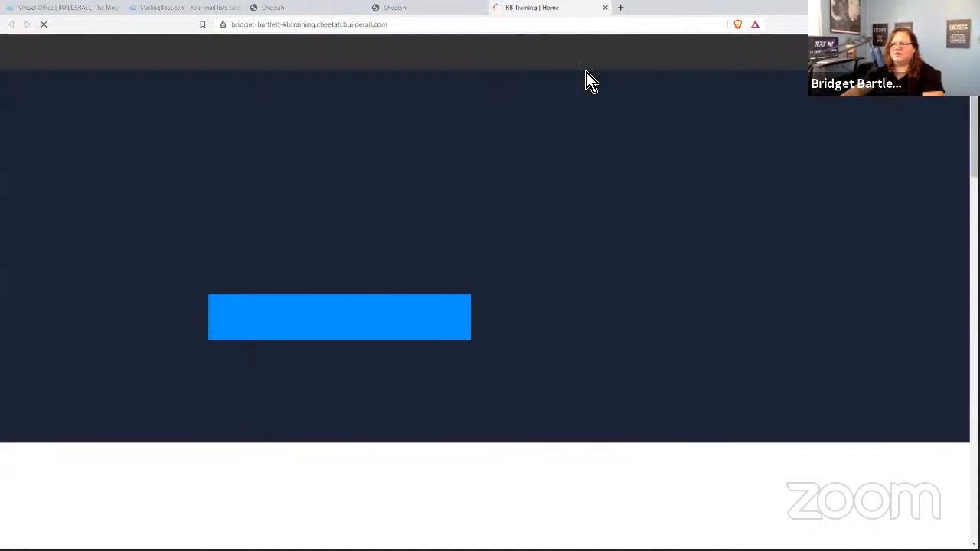
- Return to the KB Training page list and open the live emailform-copy page
left_click(606, 8)
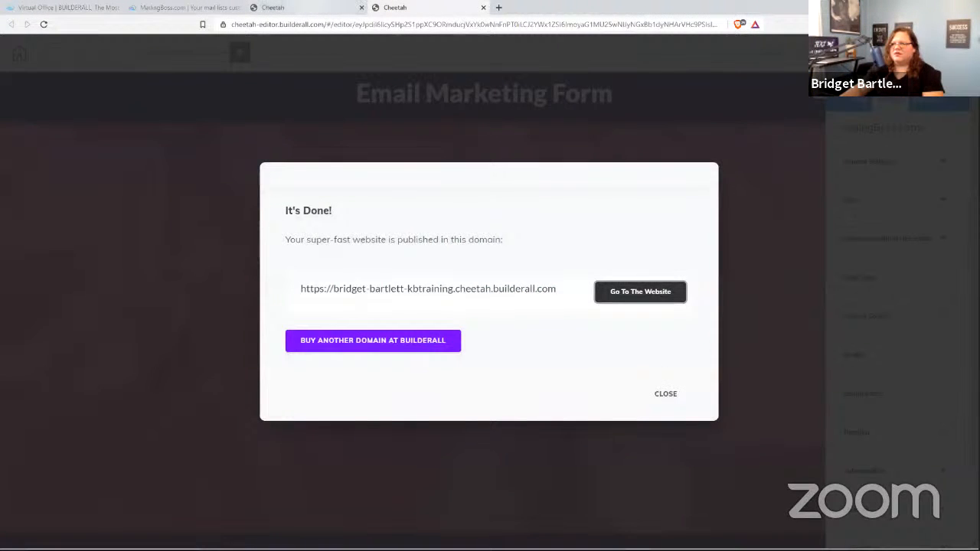
left_click(310, 8)
scroll(719, 406, "up", 4)
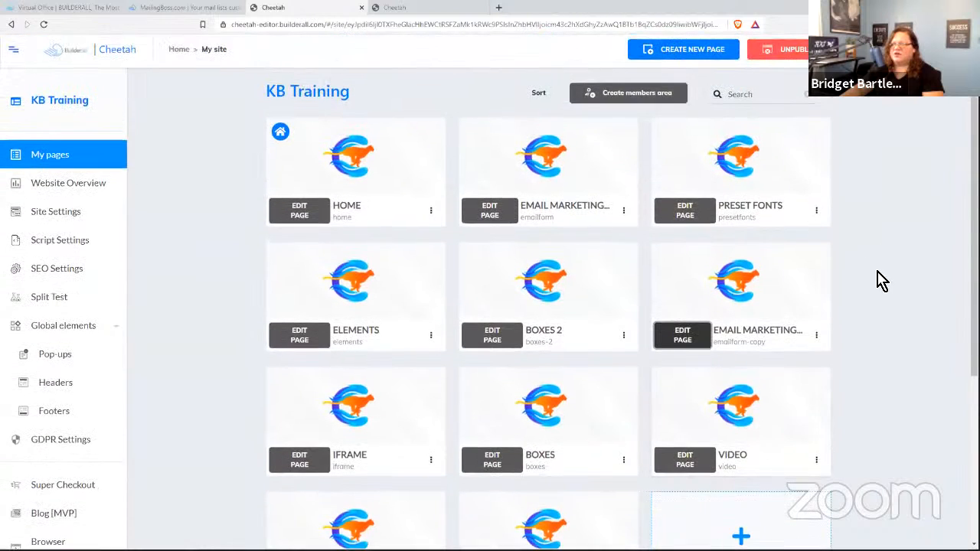
scroll(851, 325, "down", 2)
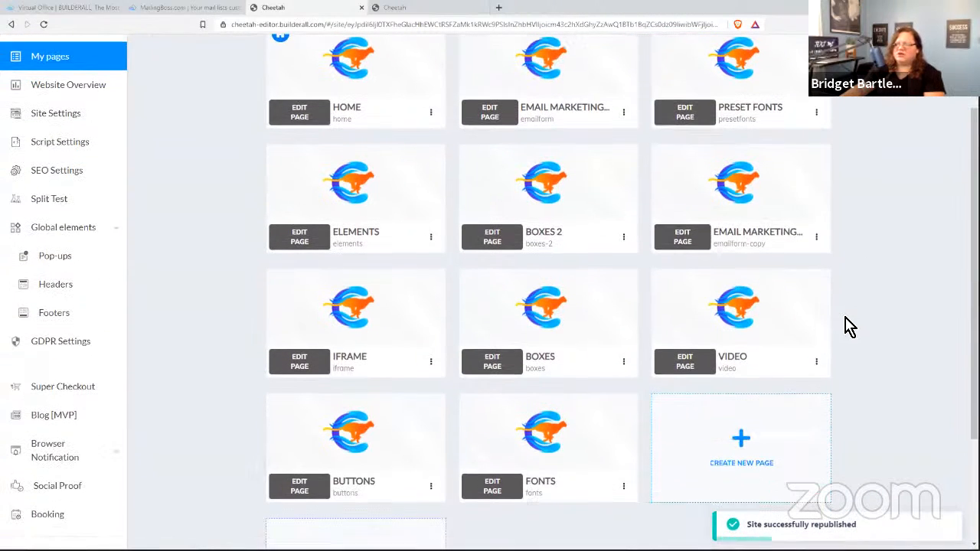
left_click(816, 237)
left_click(787, 283)
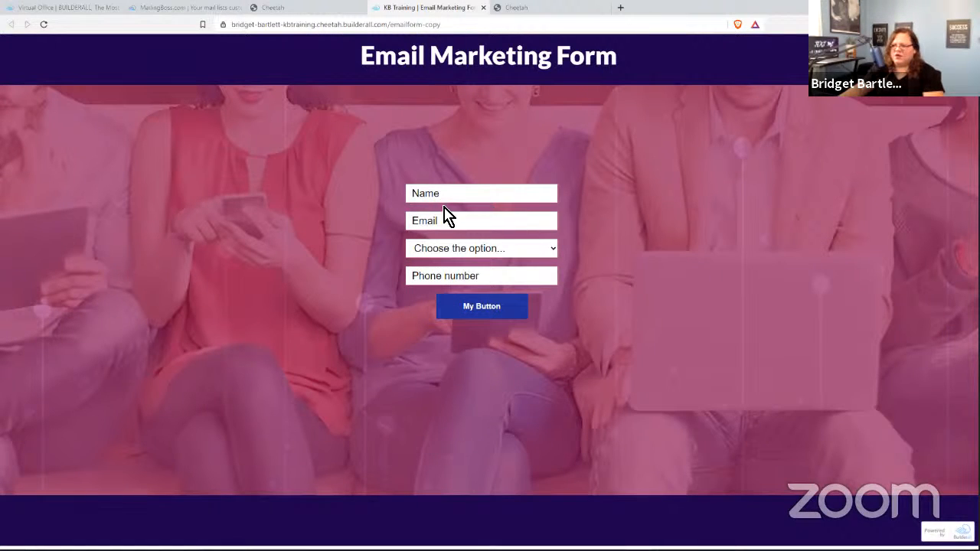
- Browse the live form's country phone-prefix list, then close it without choosing a country
left_click(468, 250)
scroll(491, 345, "down", 2)
scroll(493, 368, "down", 20)
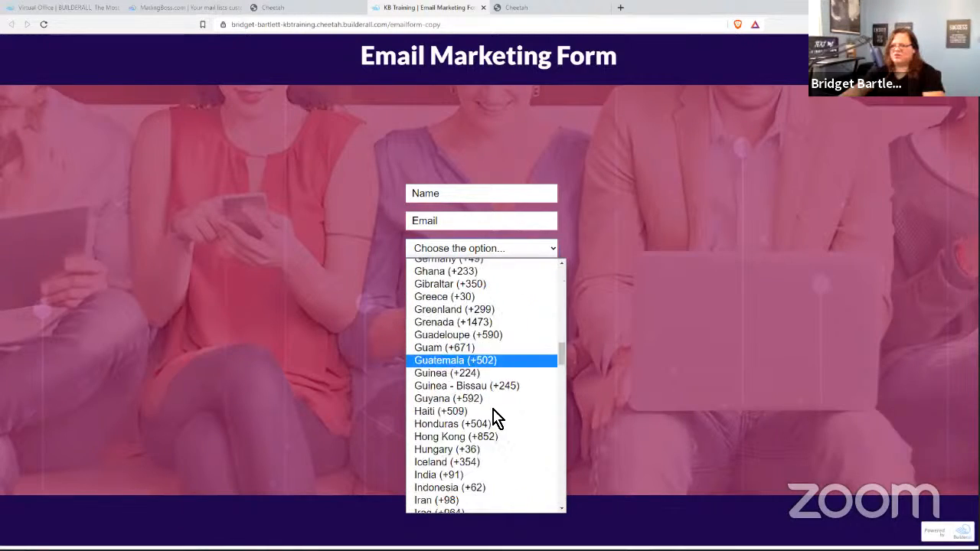
scroll(499, 479, "up", 20)
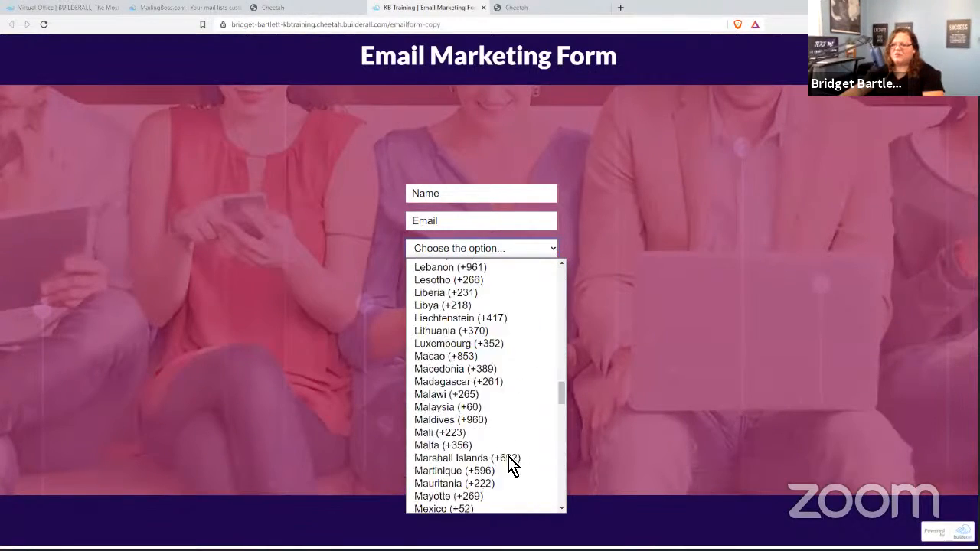
scroll(514, 407, "up", 3)
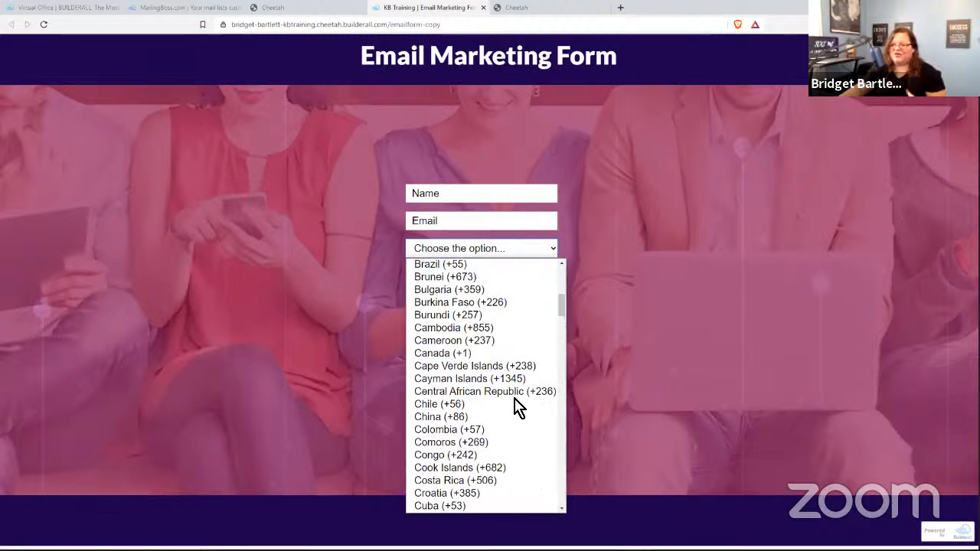
scroll(515, 407, "up", 8)
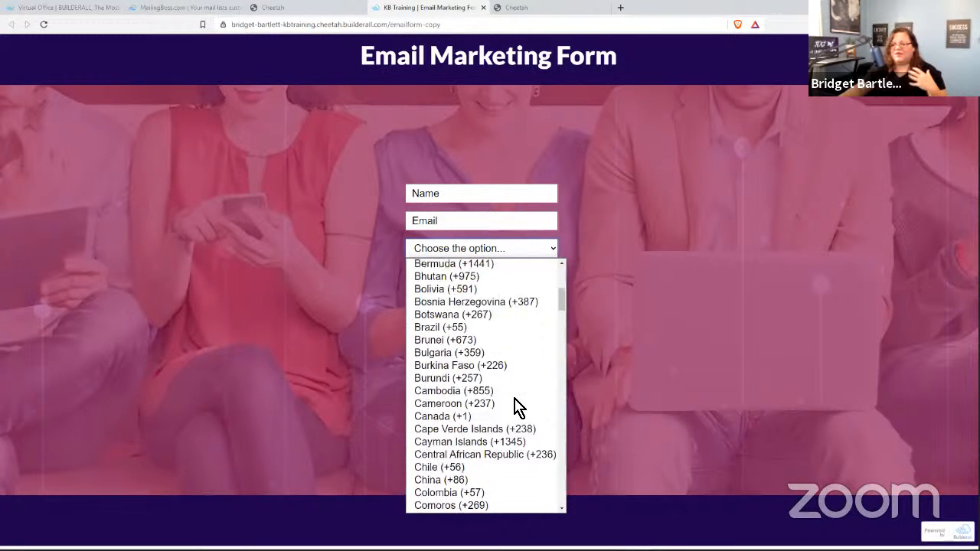
scroll(515, 408, "up", 2)
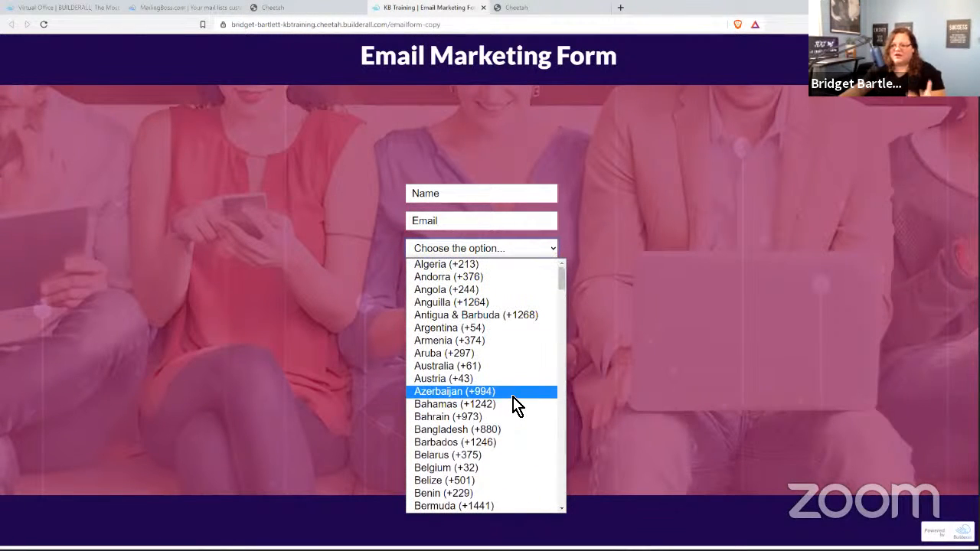
scroll(519, 386, "down", 20)
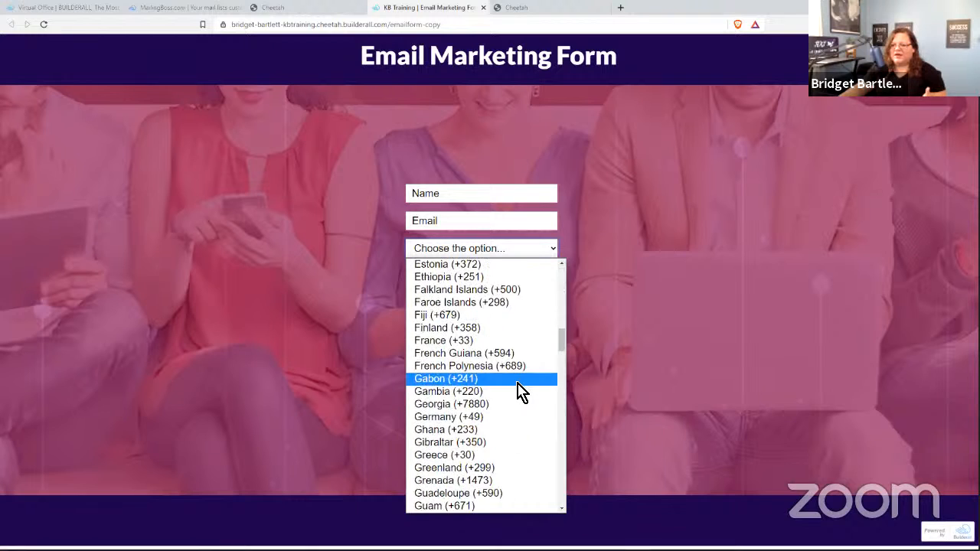
scroll(518, 392, "down", 20)
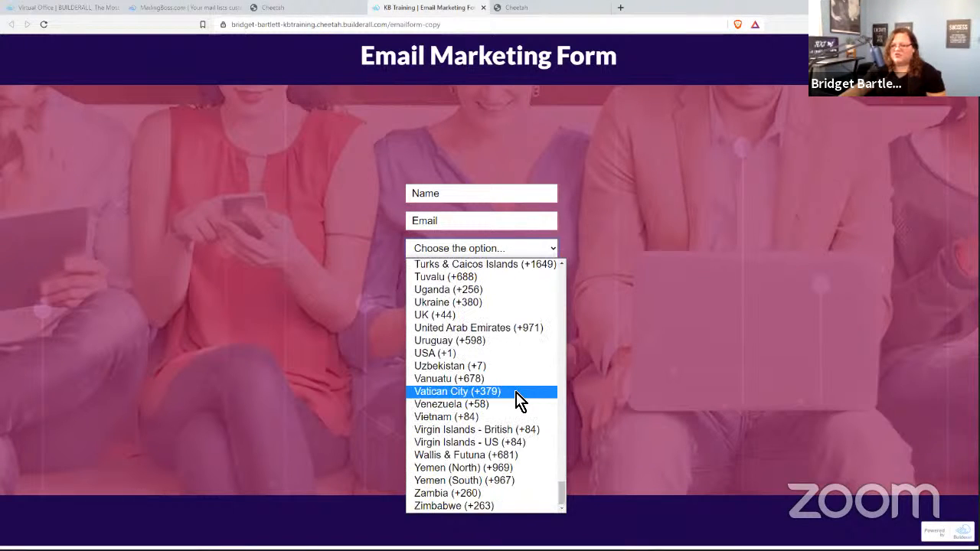
left_click(649, 357)
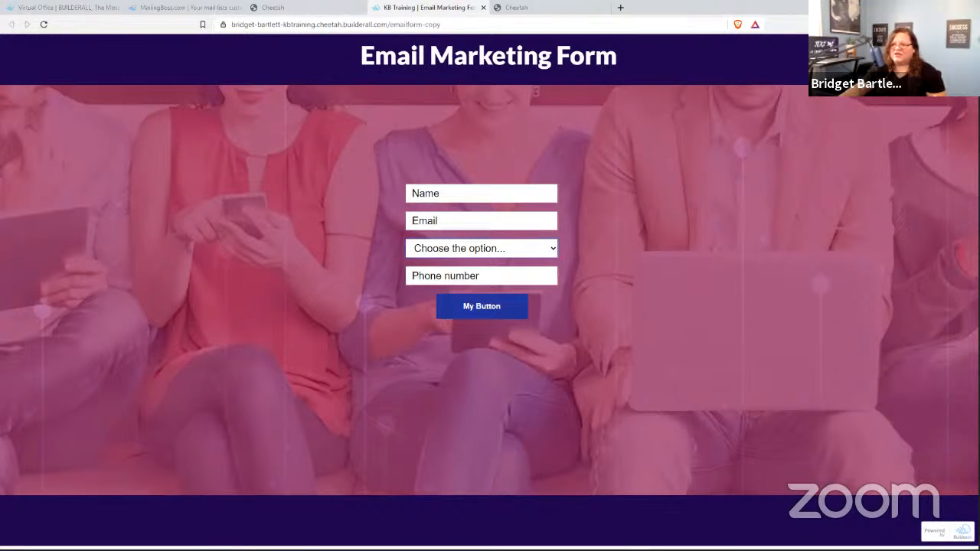
- Review the Sample list's Phone prefix country options and Phone number field in MailingBoss
left_click(188, 7)
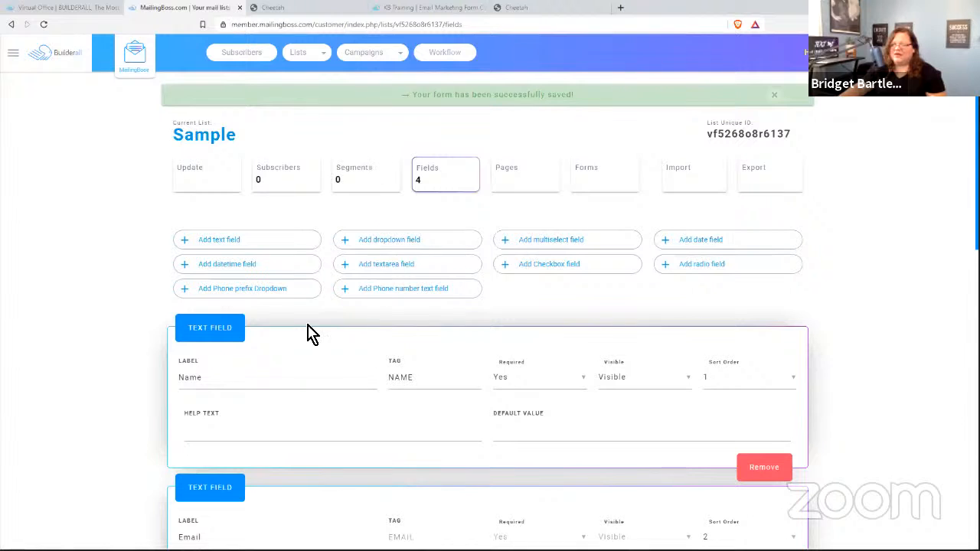
scroll(855, 389, "down", 5)
scroll(635, 360, "down", 5)
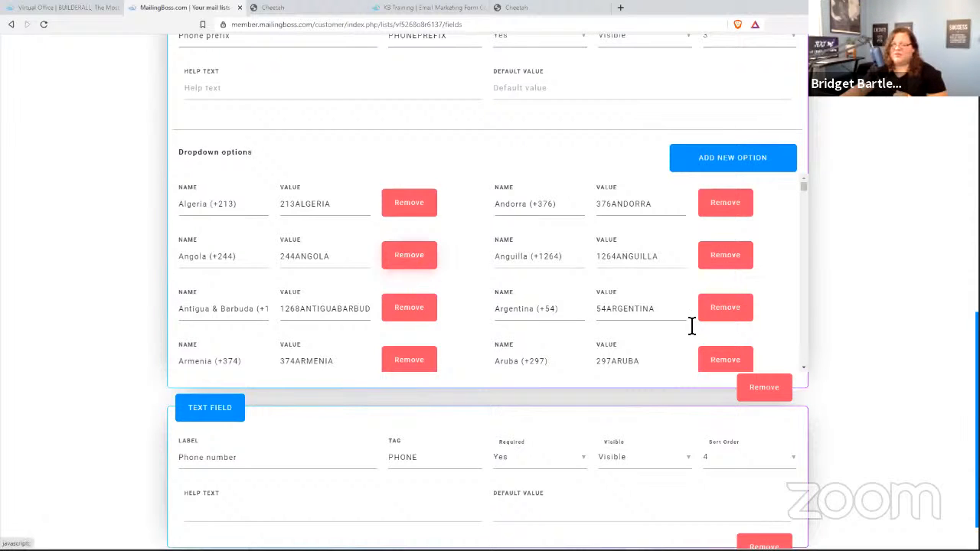
scroll(908, 421, "down", 1)
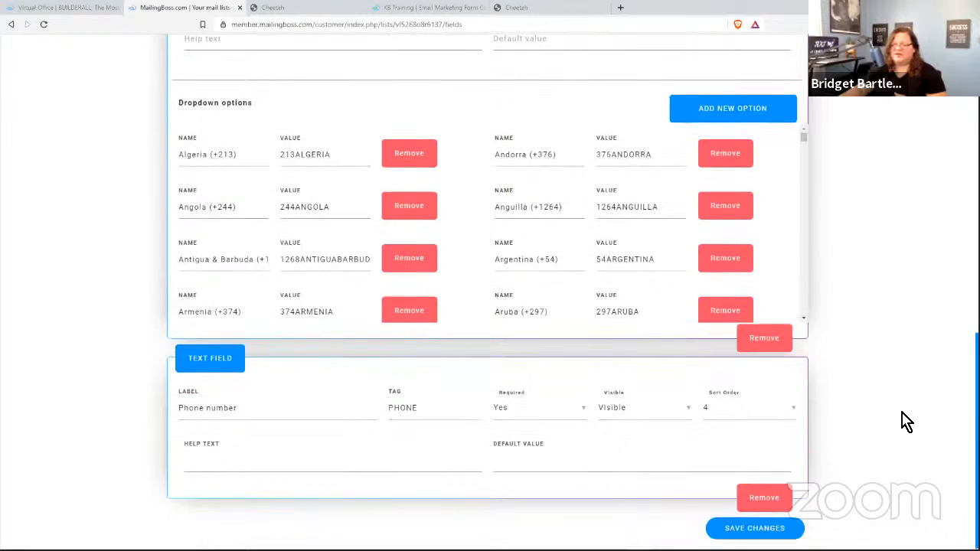
scroll(906, 420, "up", 5)
- Reopen the live Email Marketing Form's country-prefix list and close it with none selected
left_click(518, 7)
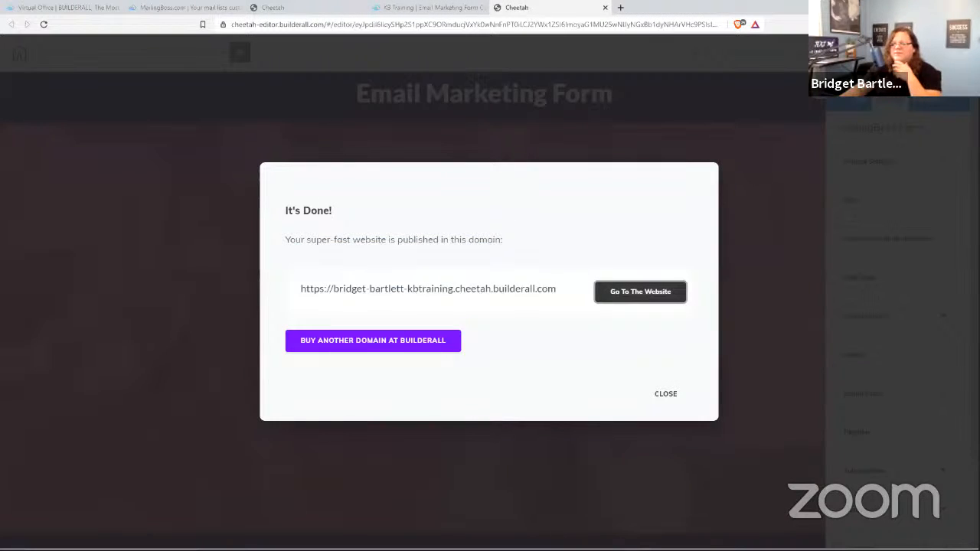
left_click(419, 8)
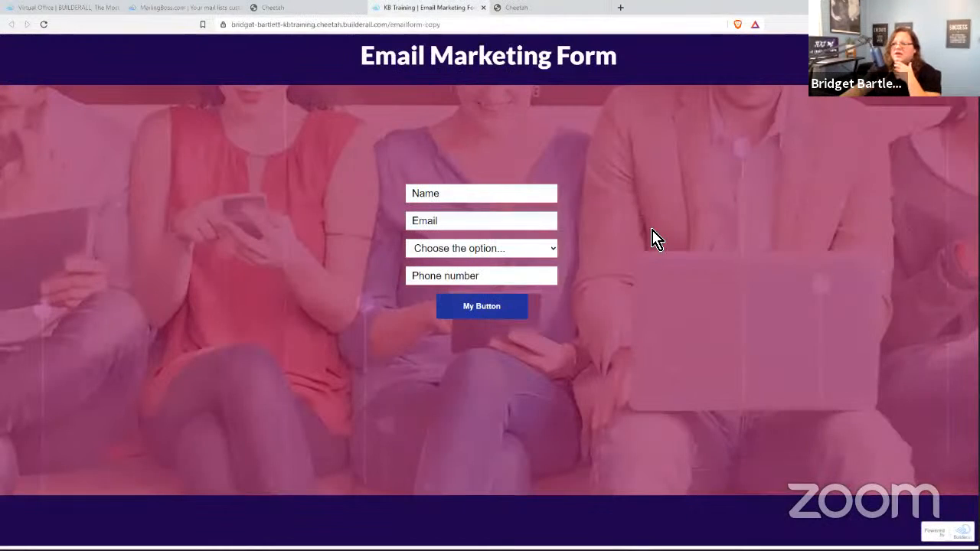
left_click(455, 254)
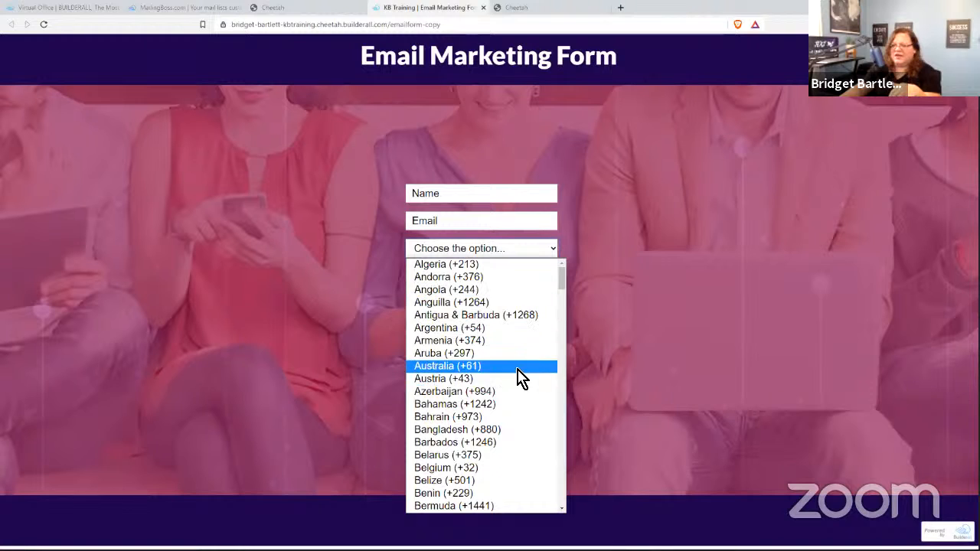
left_click(648, 350)
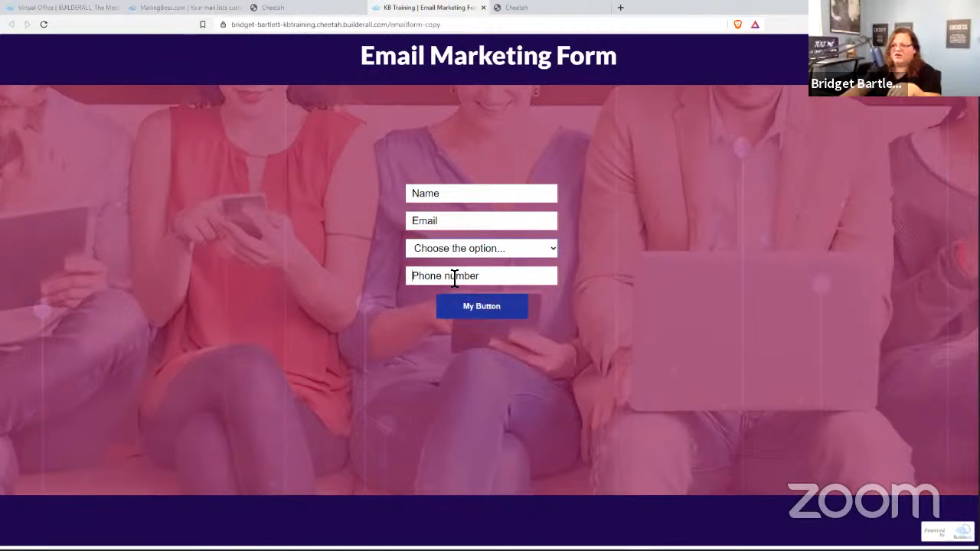
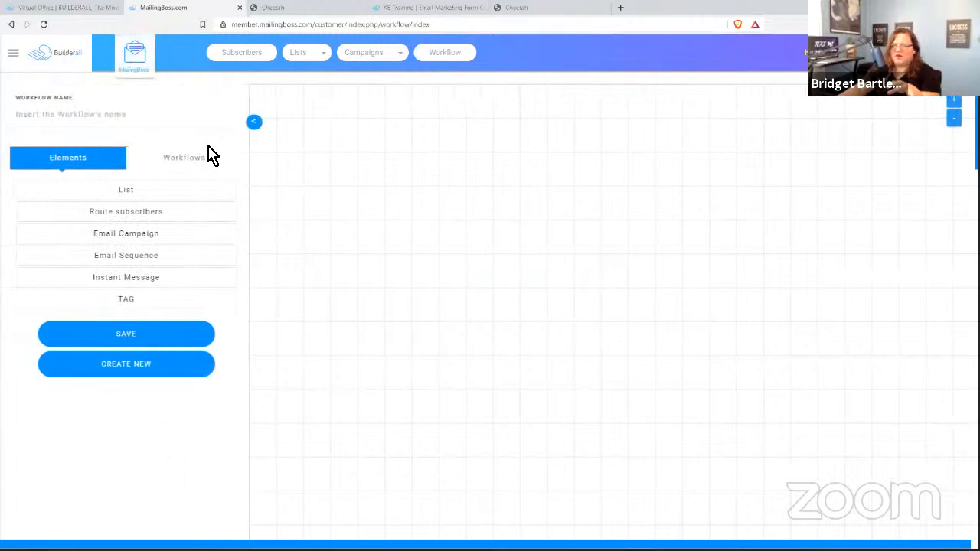
- Name the new workflow 'Sample' and save it
left_click(61, 121)
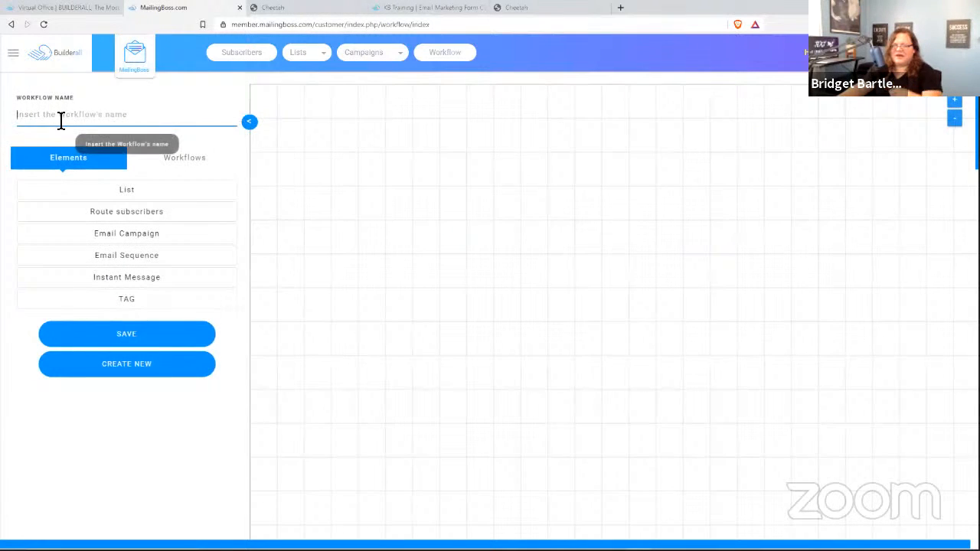
type("Sample")
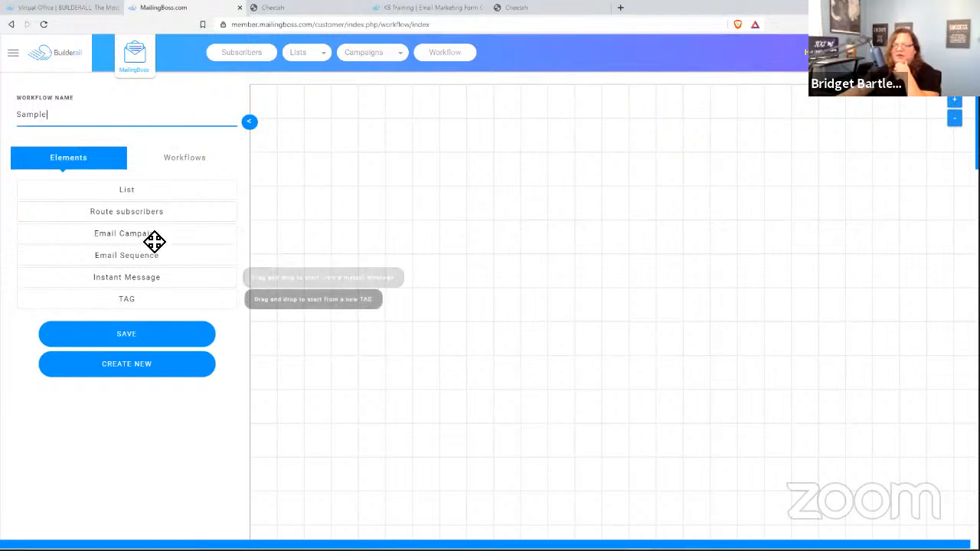
left_click(127, 334)
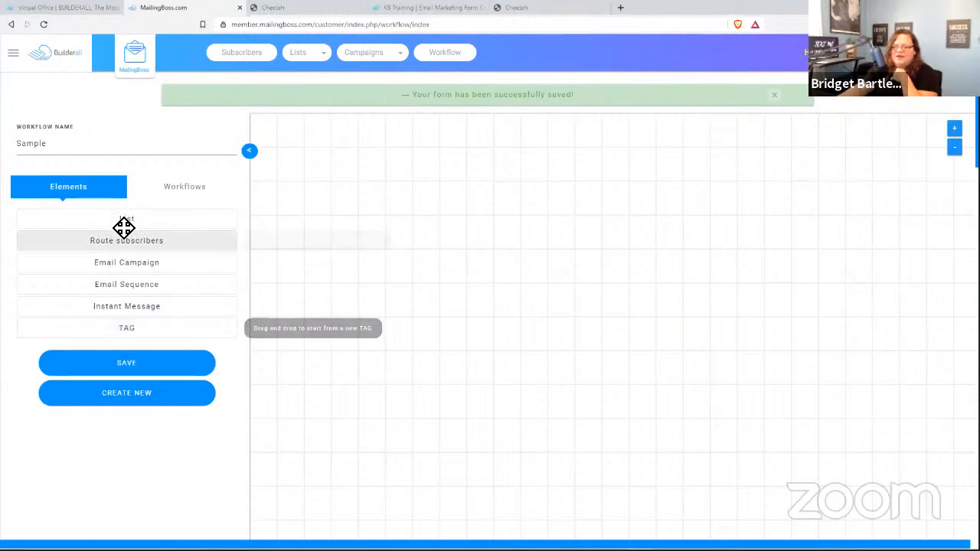
- Add a List element to the canvas set to the Sample list
left_click_drag(126, 222, 444, 161)
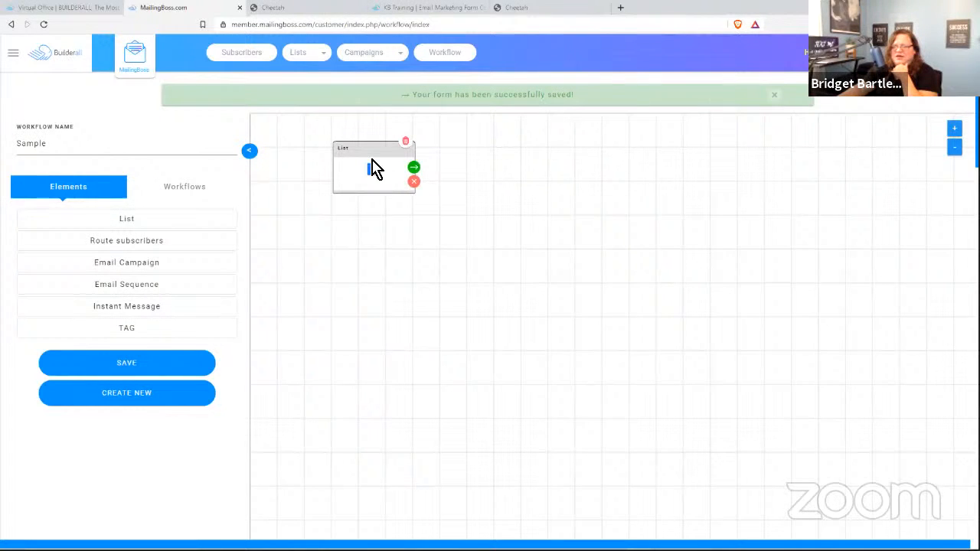
left_click(374, 175)
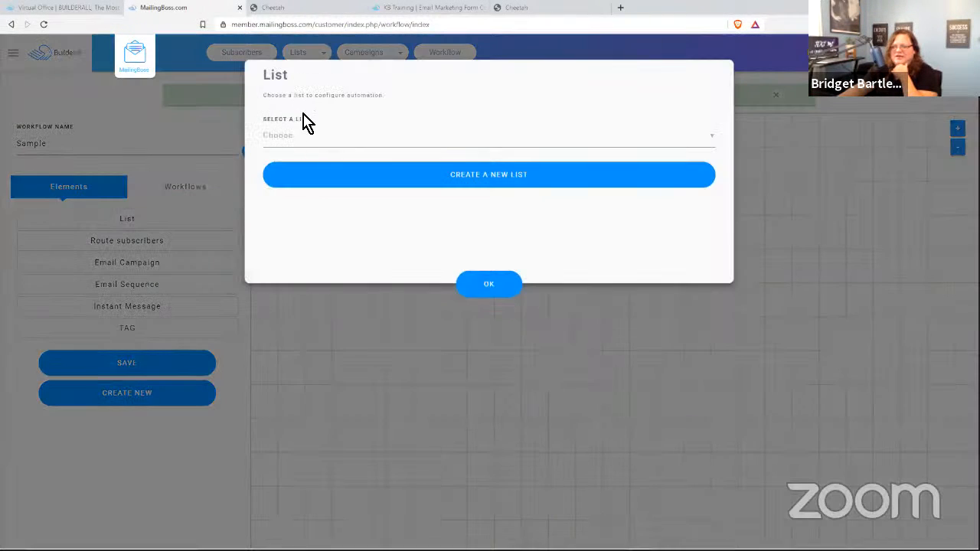
left_click(296, 136)
left_click(317, 163)
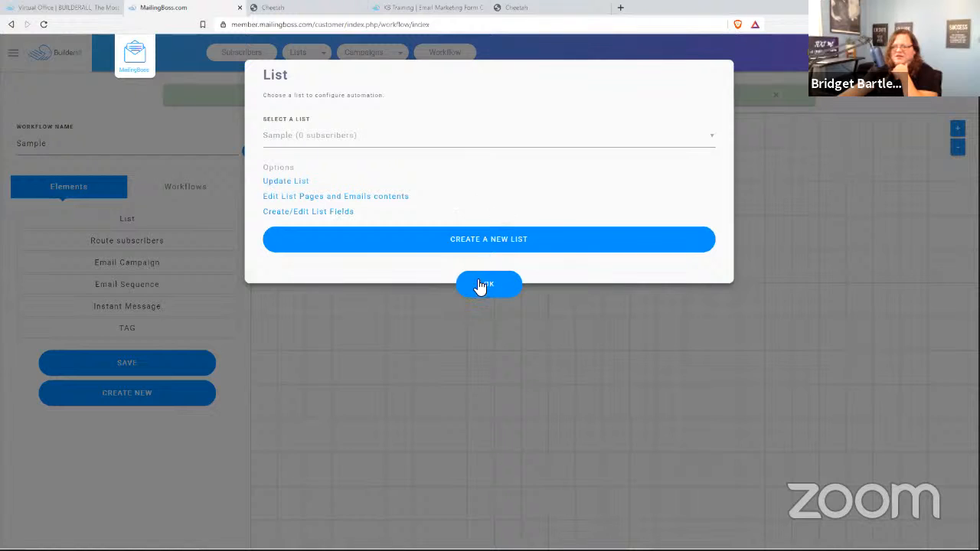
left_click(492, 289)
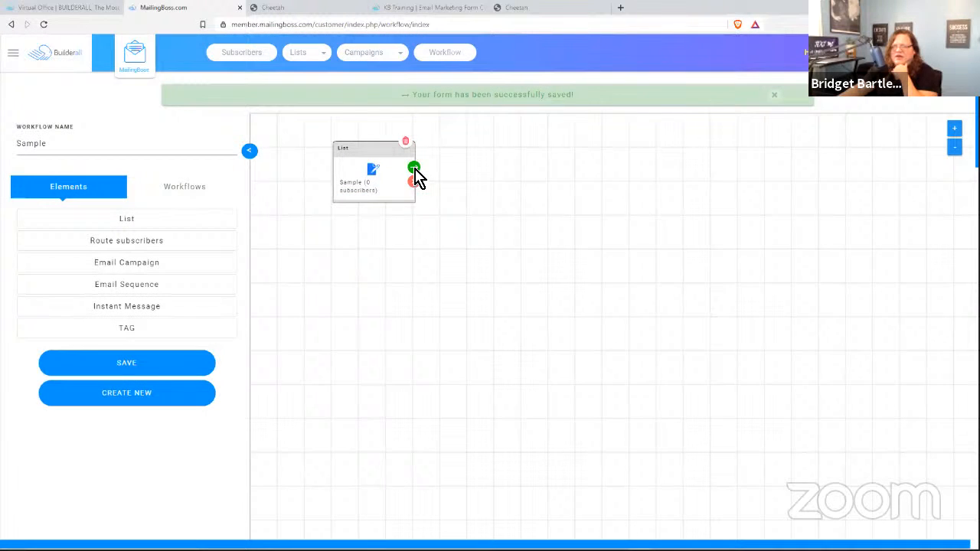
- Add an Email Sequence step after the list, browsing sequences without choosing one yet
left_click(413, 168)
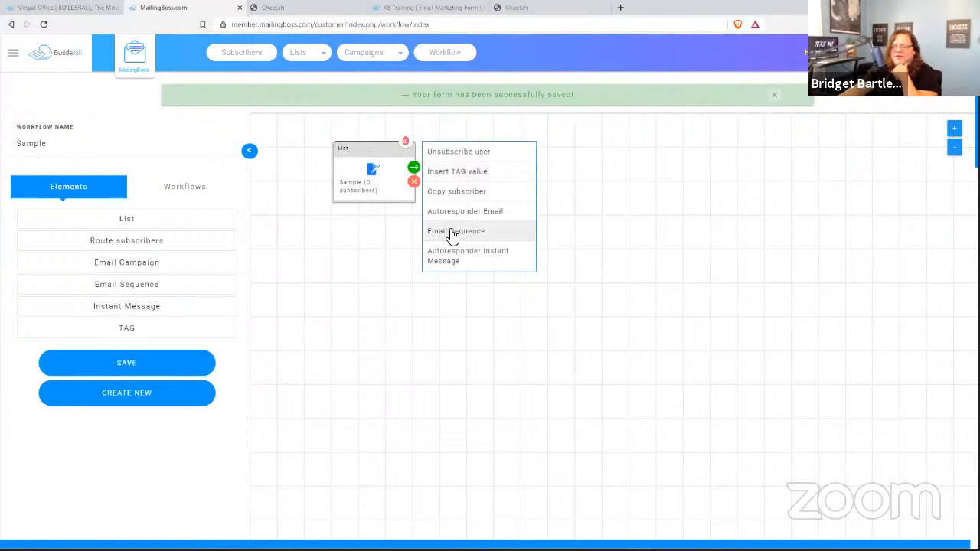
left_click(452, 232)
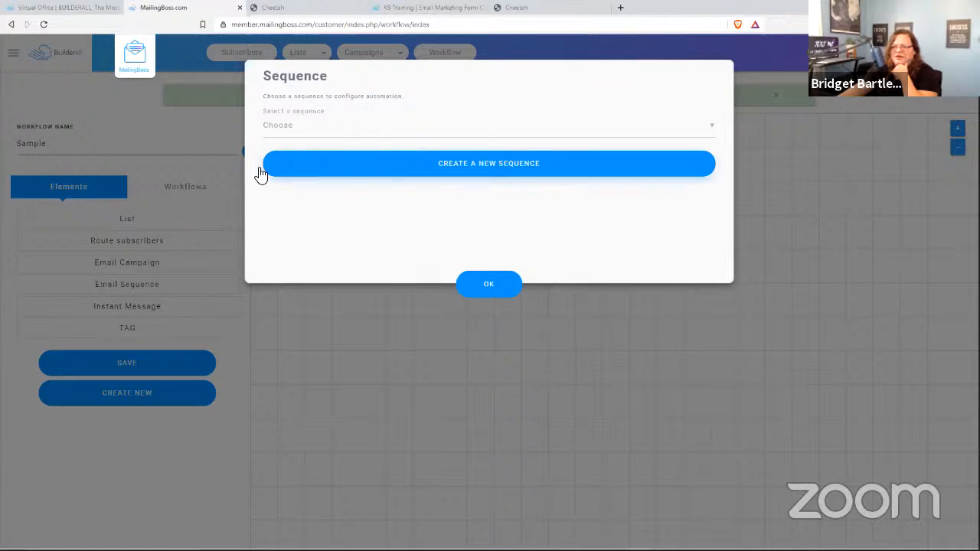
left_click(319, 133)
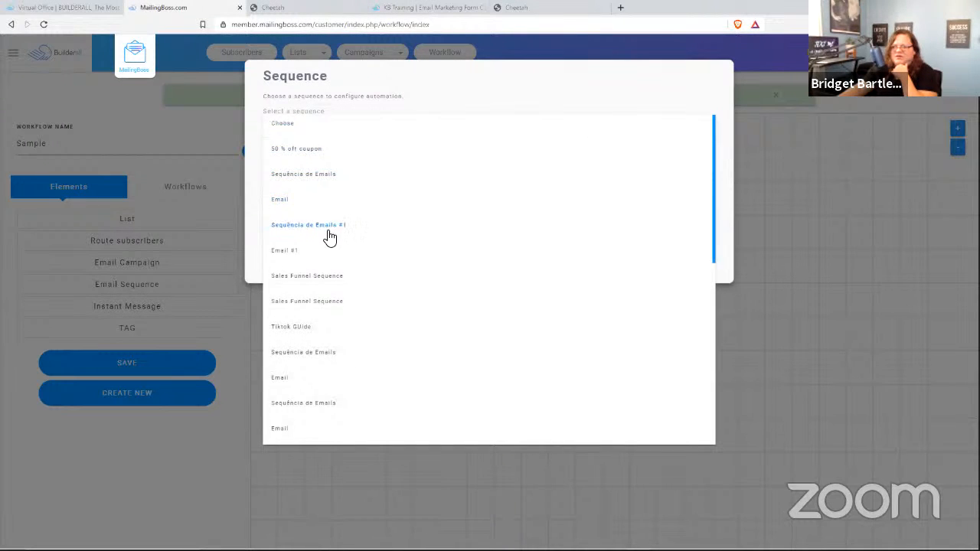
scroll(328, 243, "down", 3)
scroll(327, 243, "down", 5)
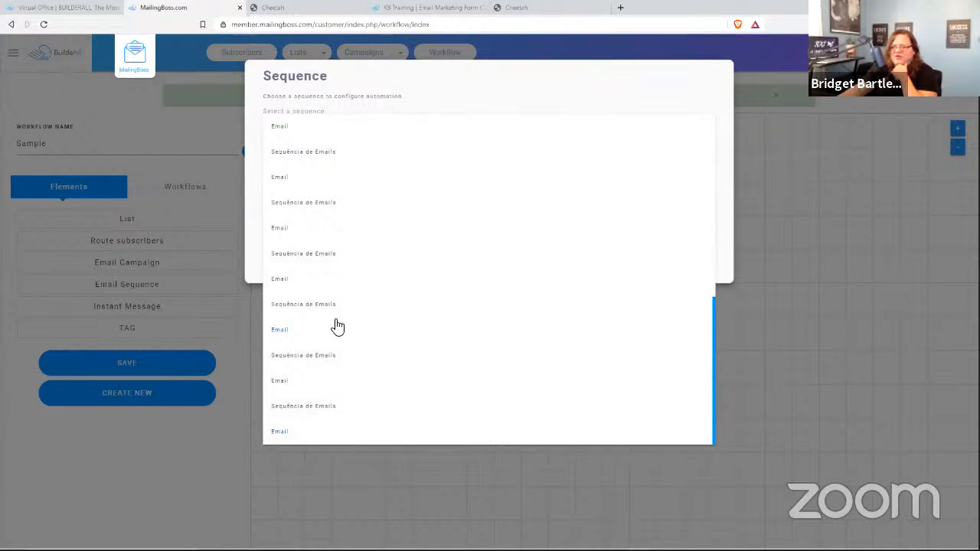
scroll(390, 325, "up", 8)
left_click(414, 87)
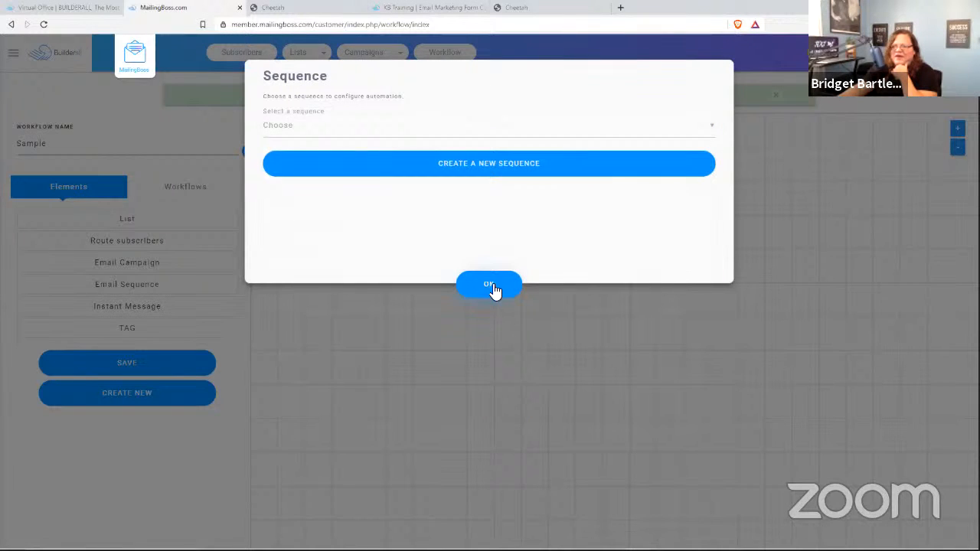
left_click(489, 285)
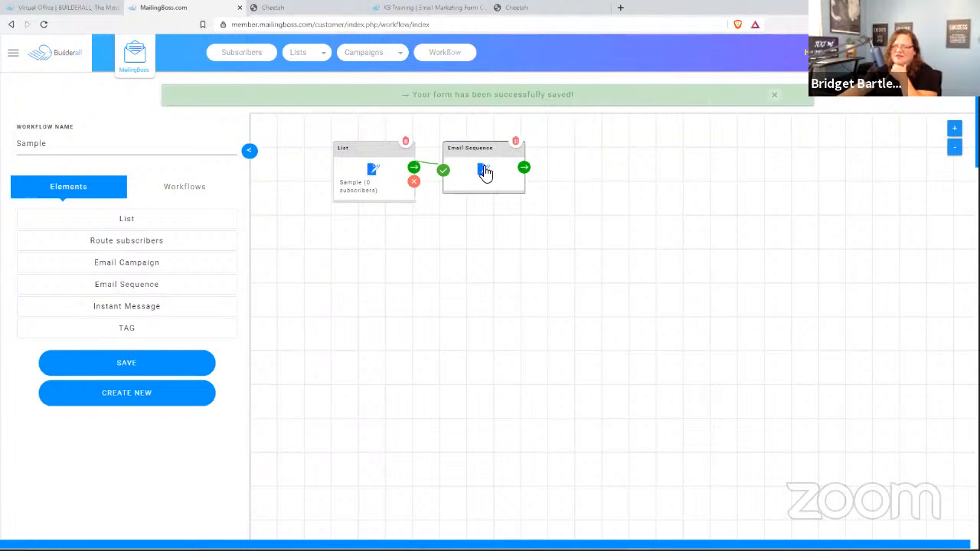
- Set the Email Sequence step to use the Email sequence and show its follow-up actions
left_click(485, 173)
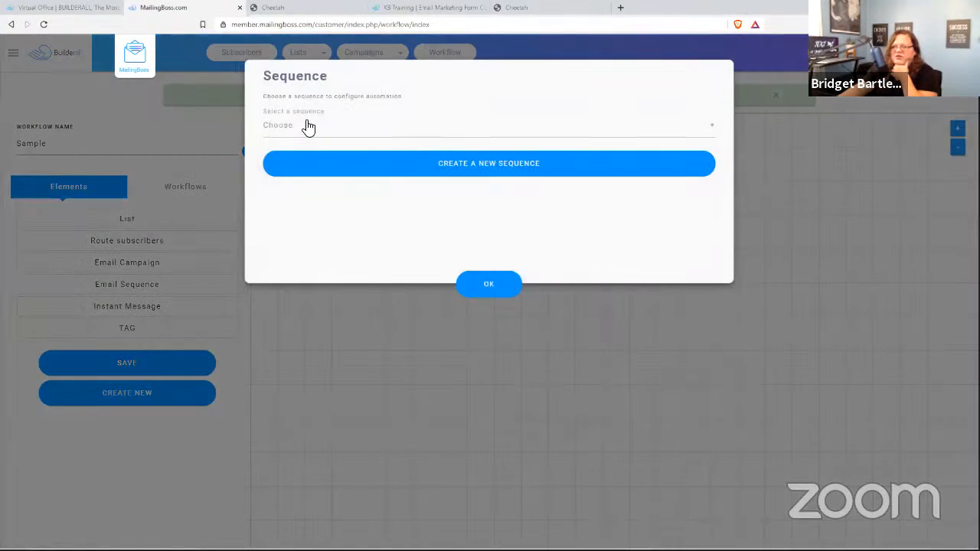
left_click(307, 127)
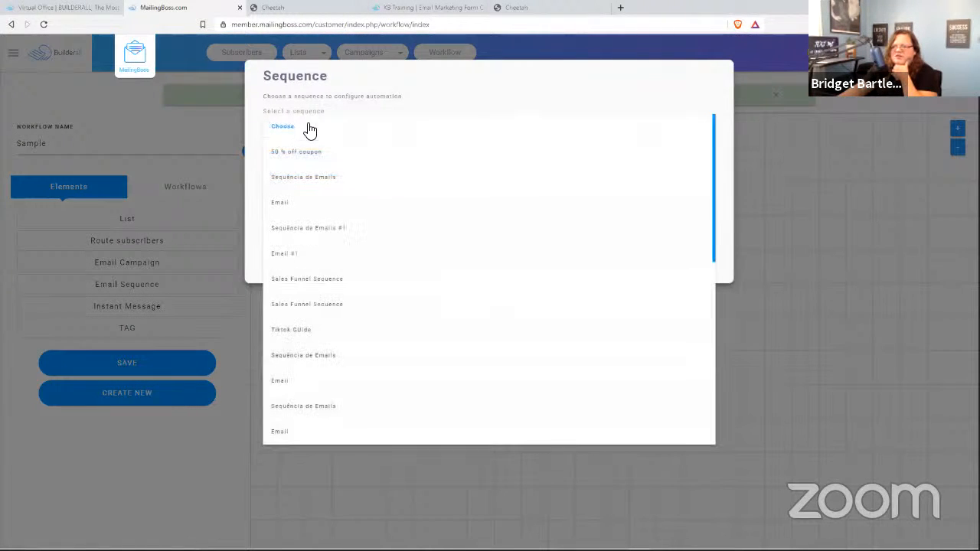
left_click(280, 202)
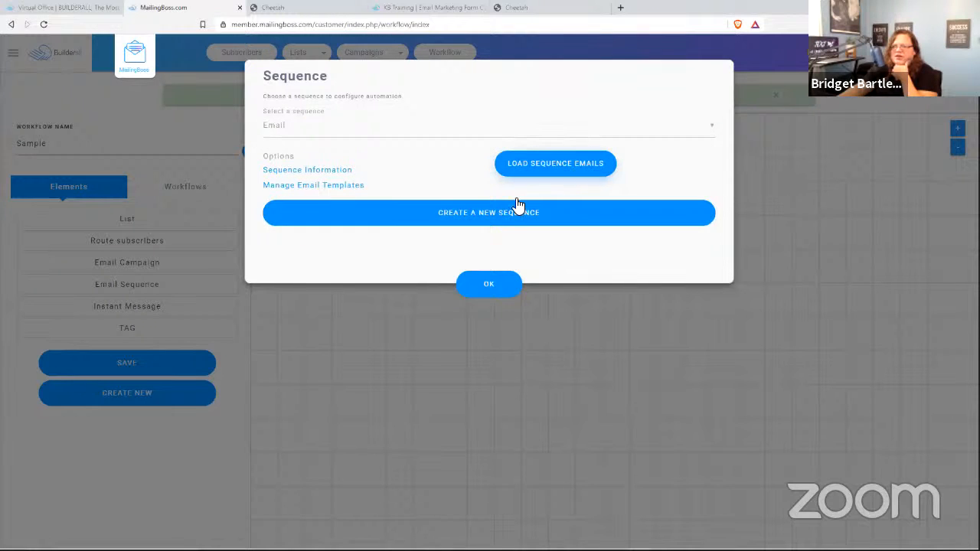
left_click(490, 296)
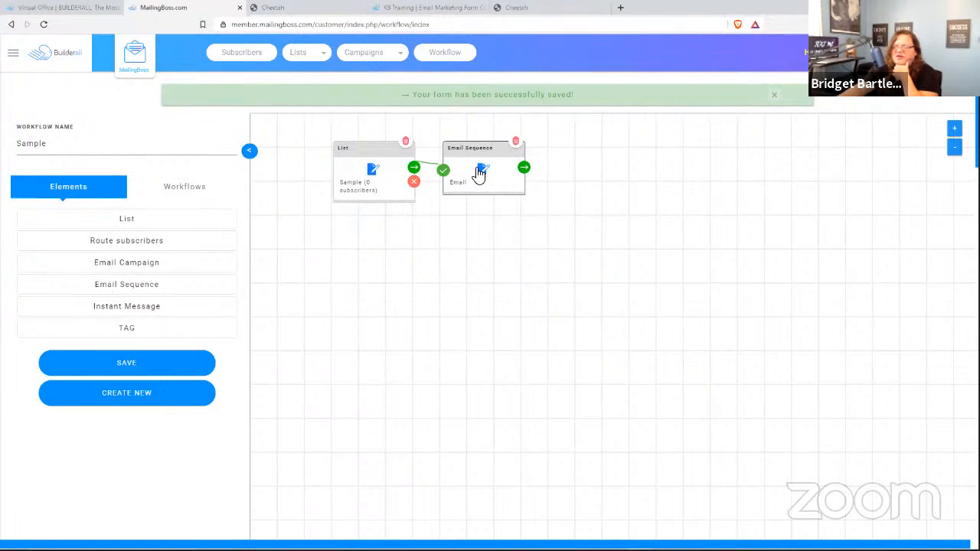
left_click(525, 170)
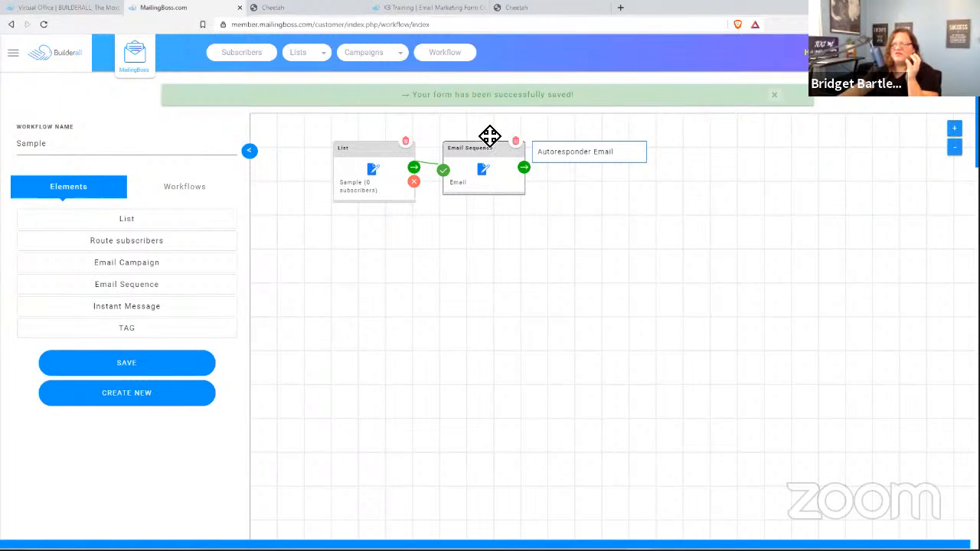
- Delete the Email Sequence and List elements and place a TAG element on the canvas
left_click(515, 141)
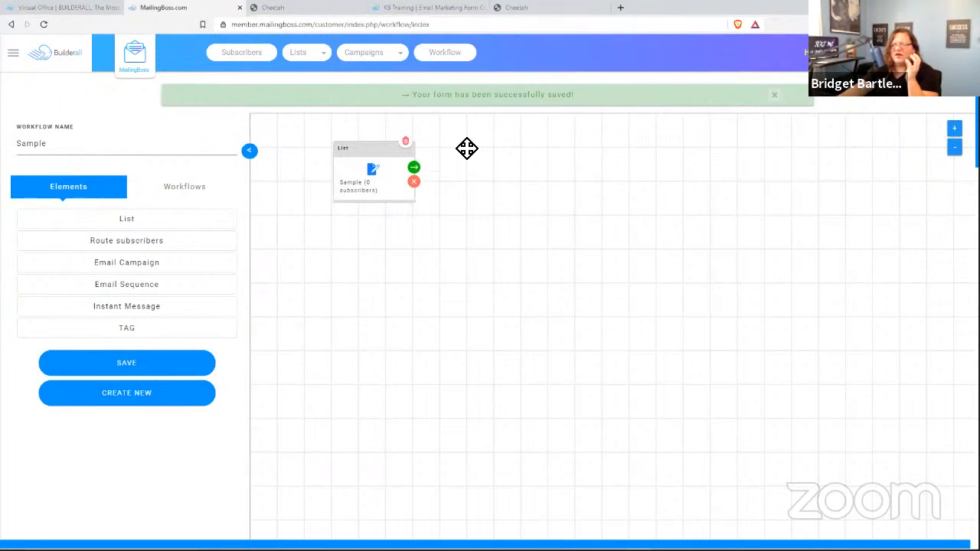
left_click(405, 142)
left_click_drag(128, 329, 455, 177)
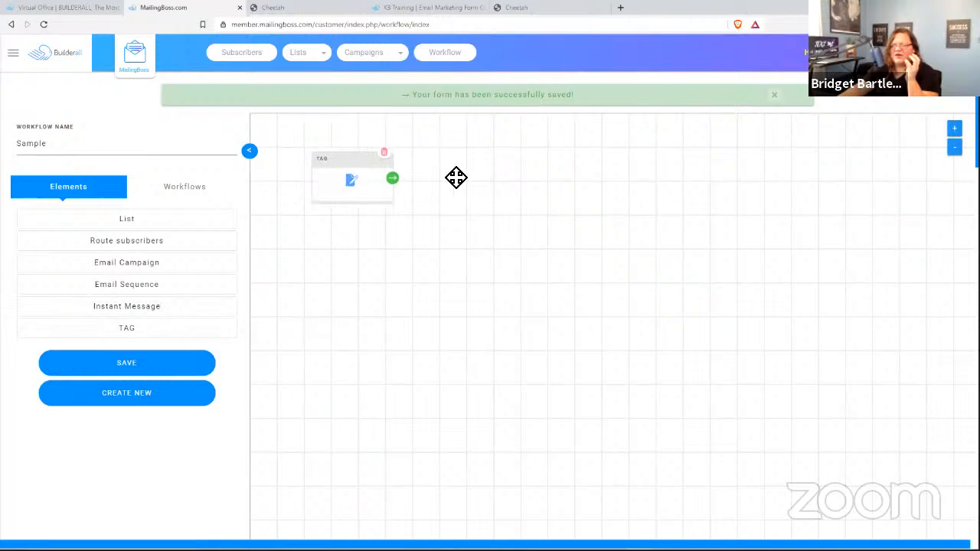
- Make the TAG element trigger on the tag FINISHED and display its follow-up actions
left_click(355, 182)
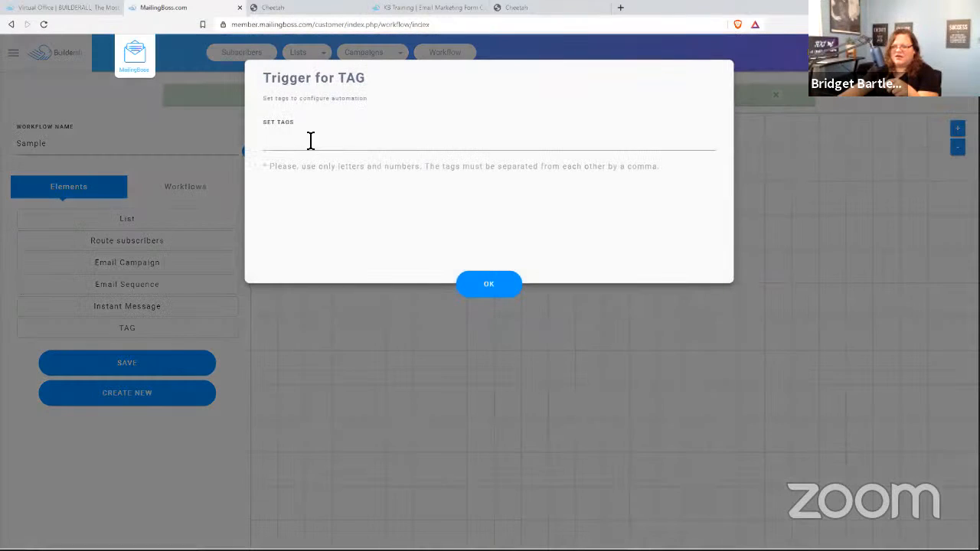
left_click(286, 145)
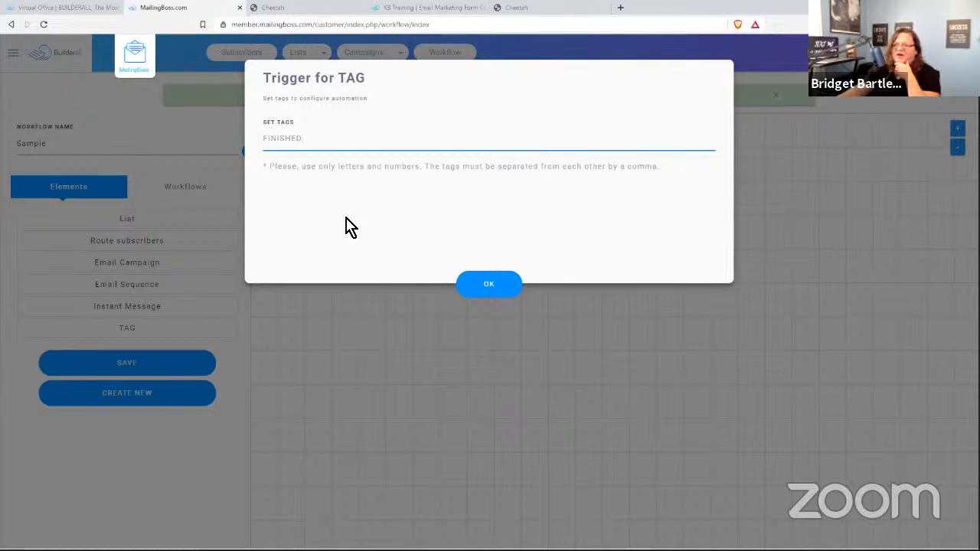
left_click(490, 283)
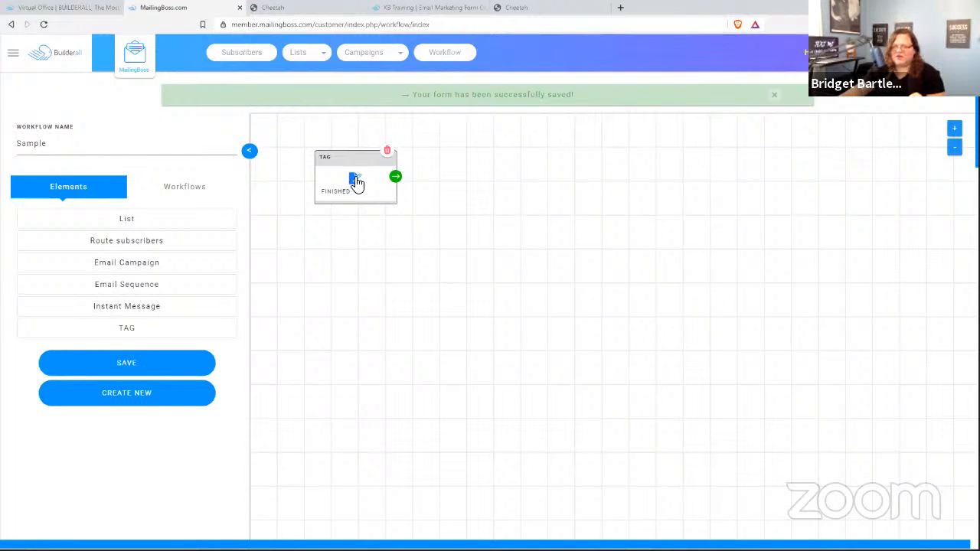
left_click(395, 177)
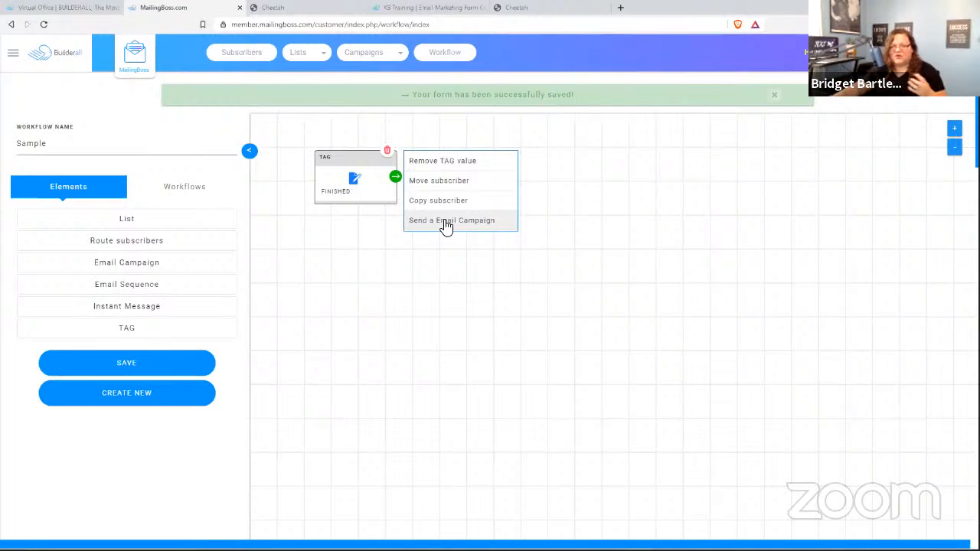
- Delete the TAG element, go to Campaigns > All Emails, and start a new campaign
left_click(387, 150)
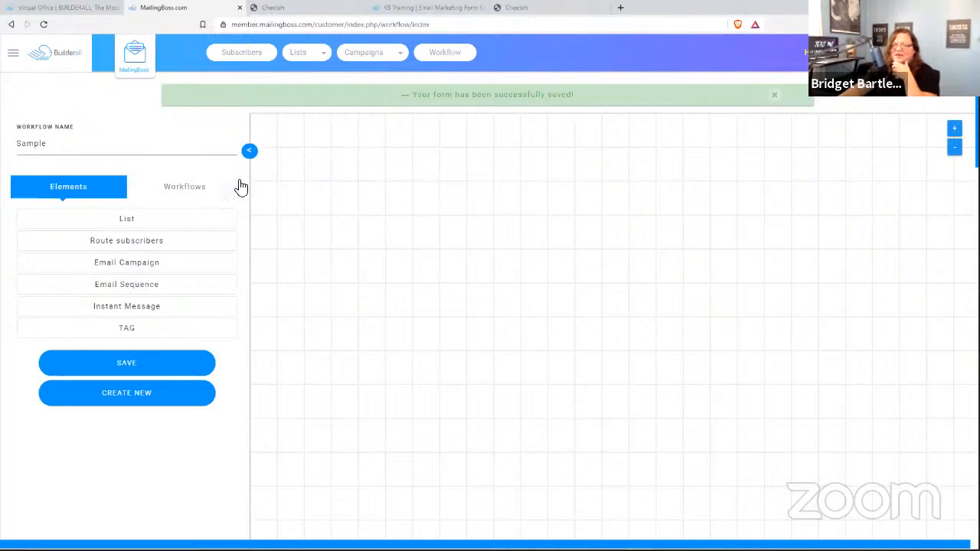
left_click(306, 61)
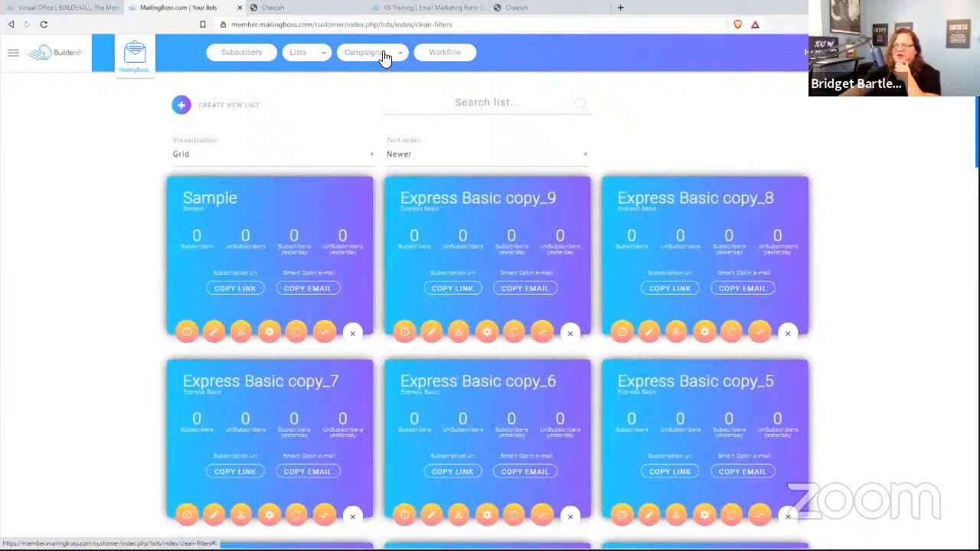
mouse_move(359, 58)
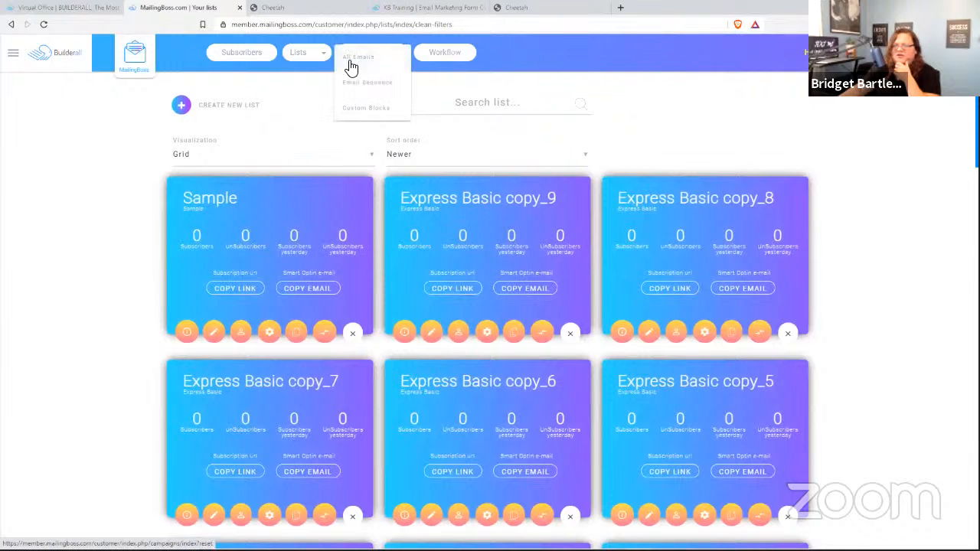
left_click(360, 59)
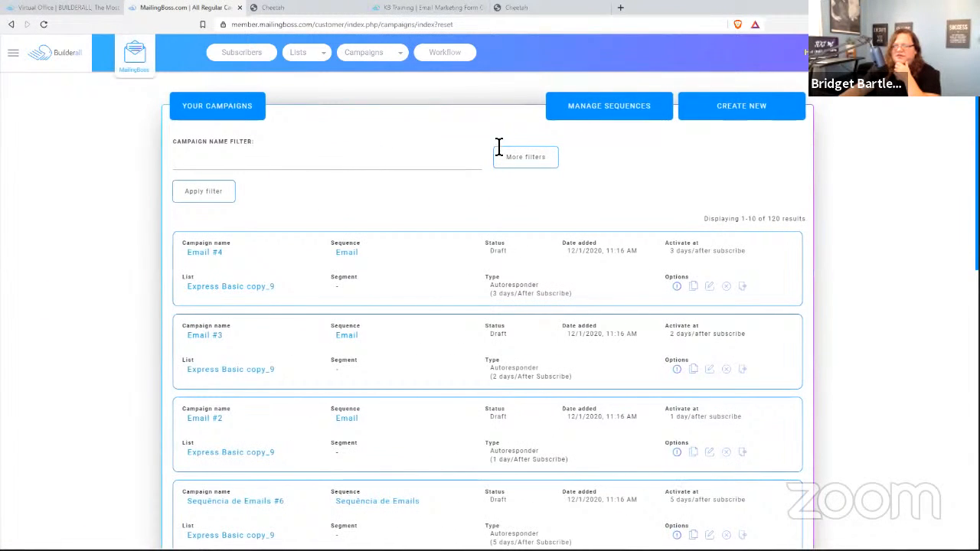
left_click(739, 107)
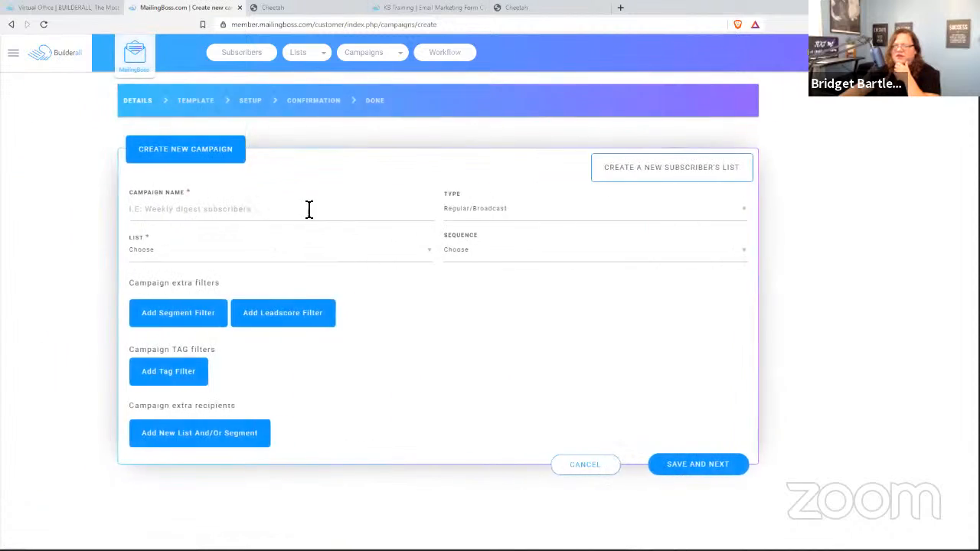
- Name the campaign 'Sample', keep type Regular/Broadcast, and send it to the Sample list
left_click(219, 212)
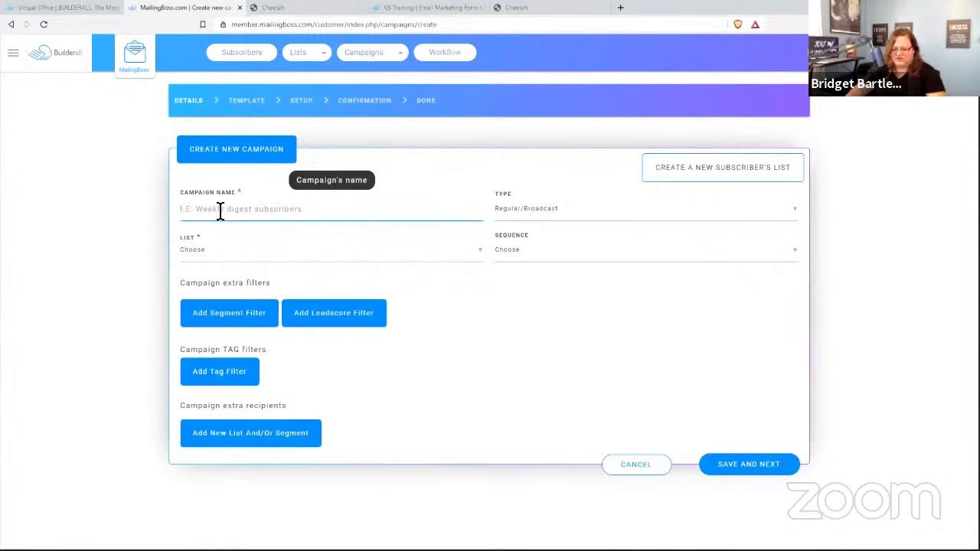
type("Sample")
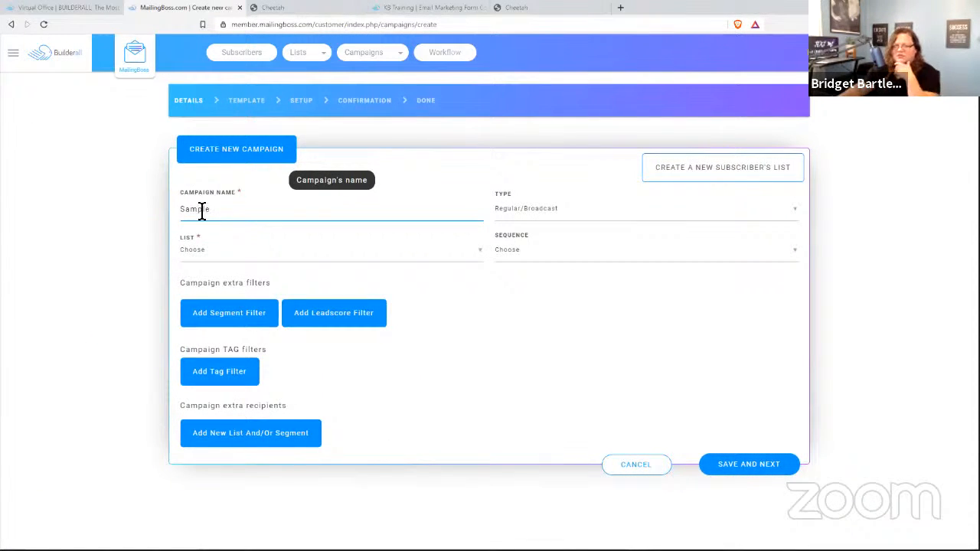
left_click(528, 210)
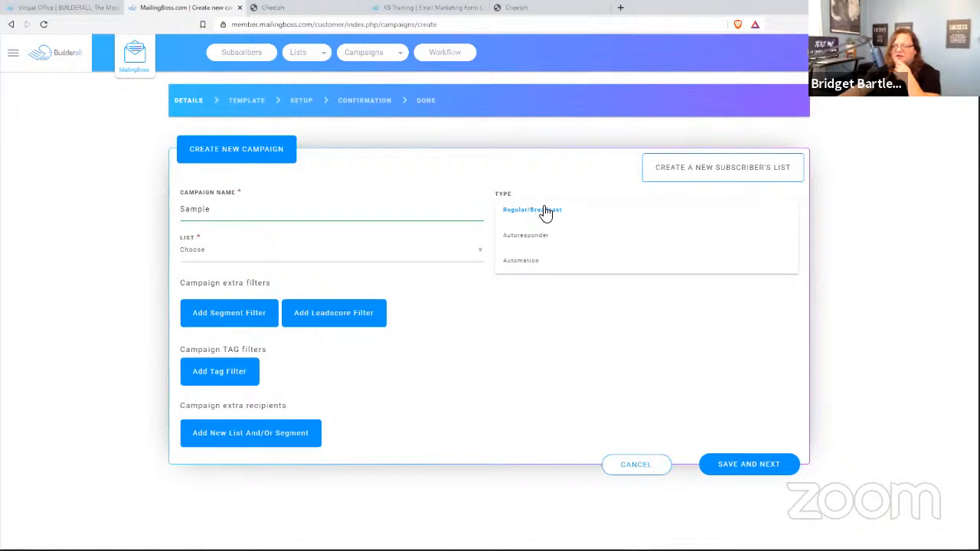
left_click(545, 213)
left_click(204, 252)
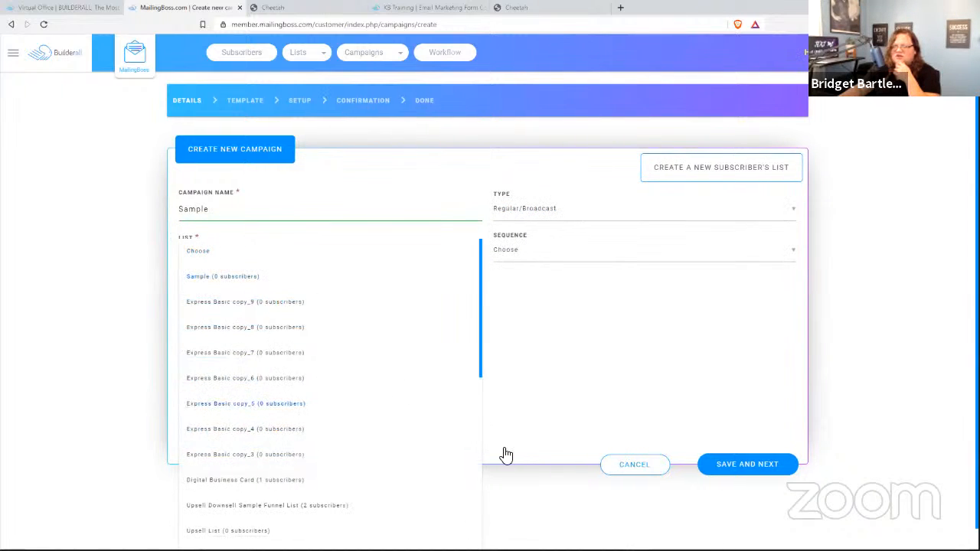
left_click(556, 413)
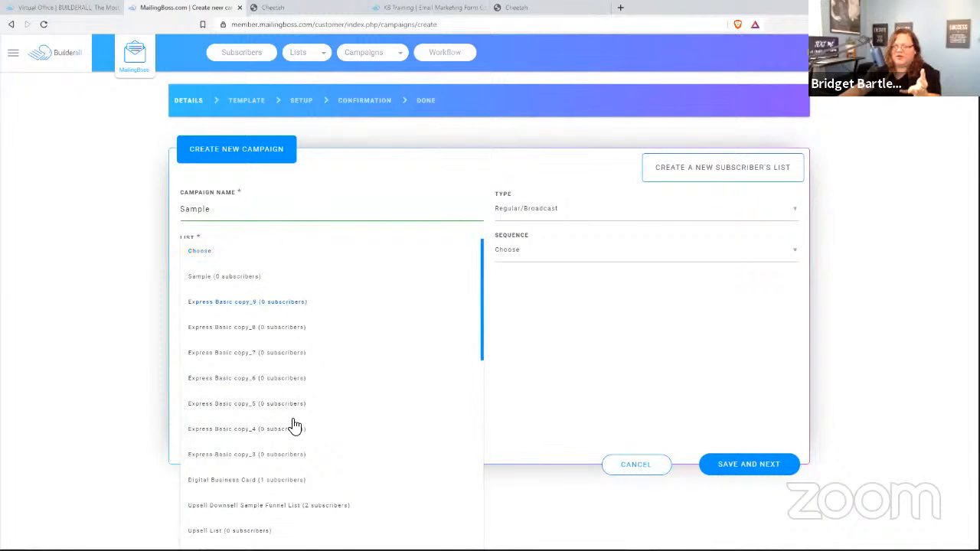
left_click(216, 277)
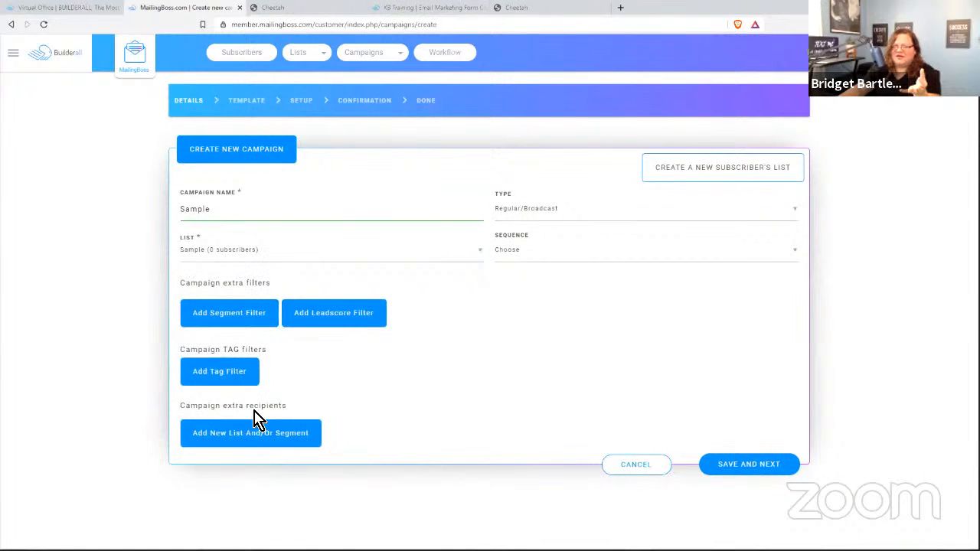